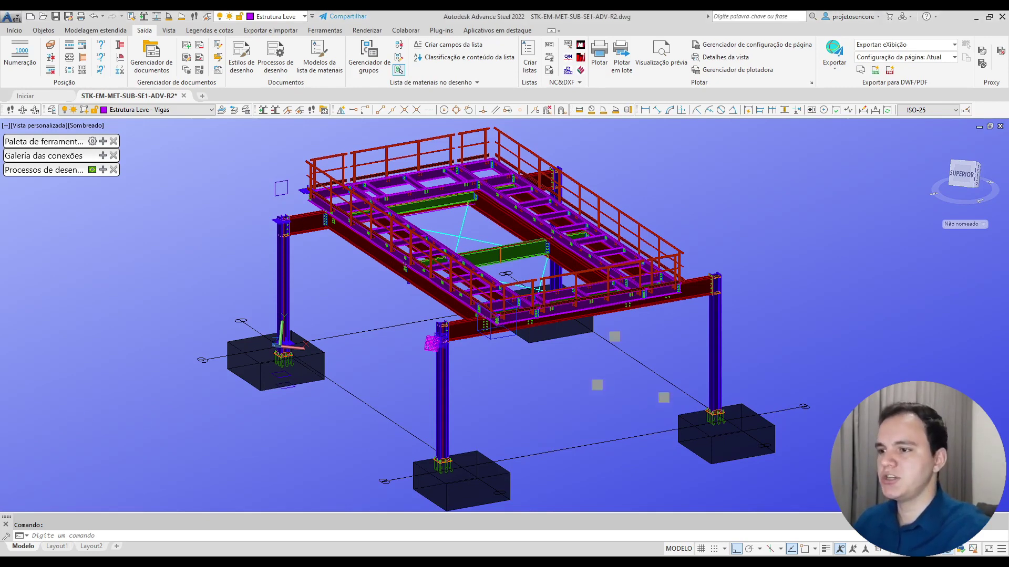
Step: Orbit and zoom to the front-left column junction, then select its main beam
shift+middle_drag(476, 405, 601, 414)
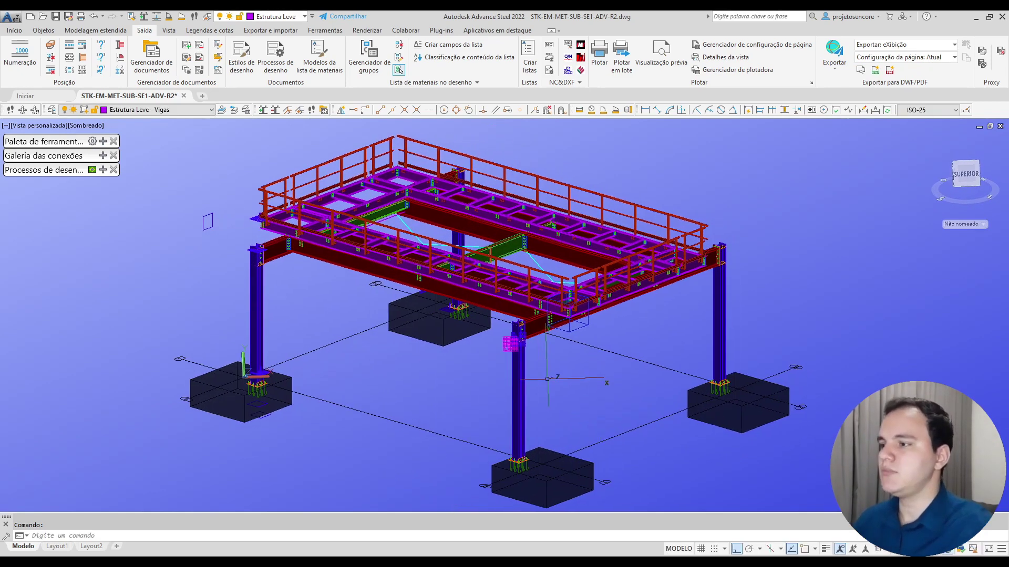
shift+middle_drag(547, 378, 420, 315)
scroll(415, 347, up, 8)
click(410, 337)
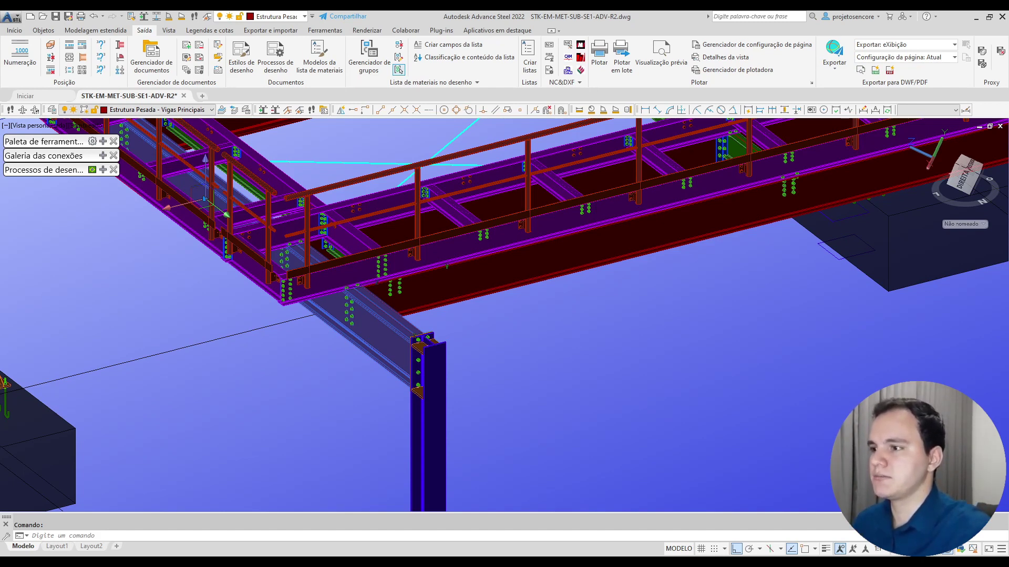
Step: Open the F03 shop detail drawing for the selected W 610x140.0 beam v.1
right_click(136, 294)
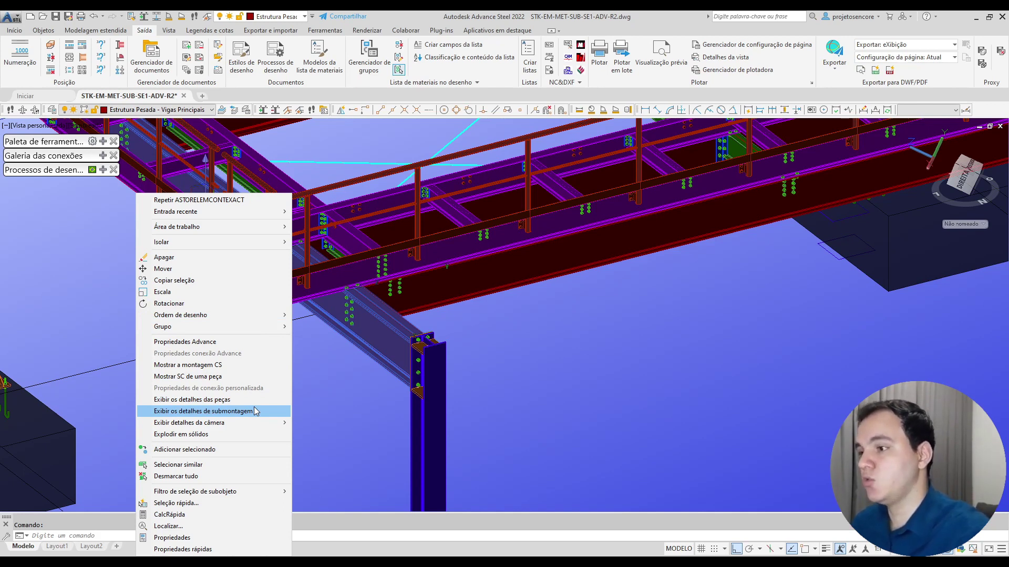
click(252, 401)
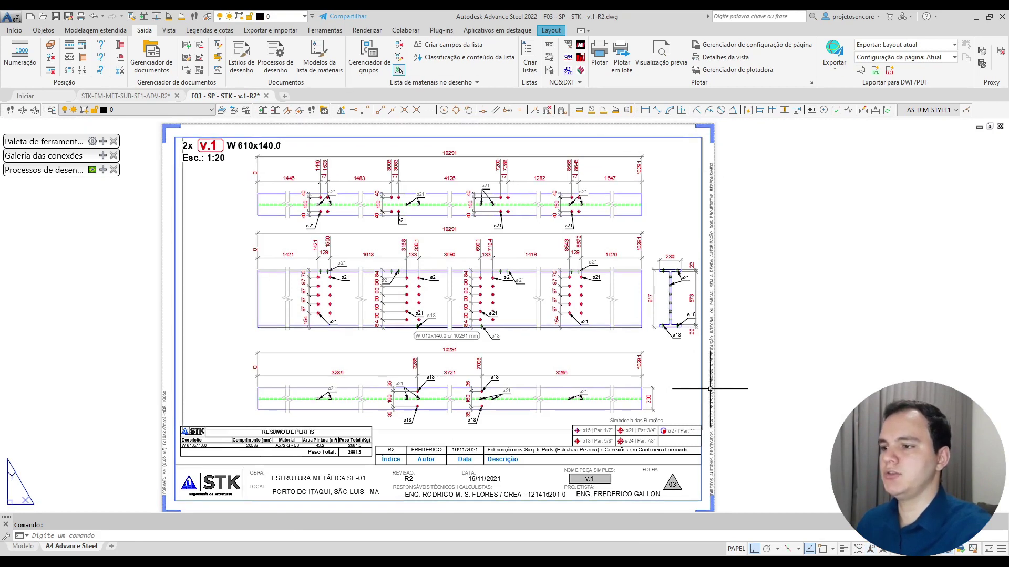
Step: Zoom into the F03 beam elevation, fit the whole sheet, then close the F03 drawing
scroll(476, 385, up, 2)
scroll(476, 385, up, 2)
middle_drag(349, 293, 308, 378)
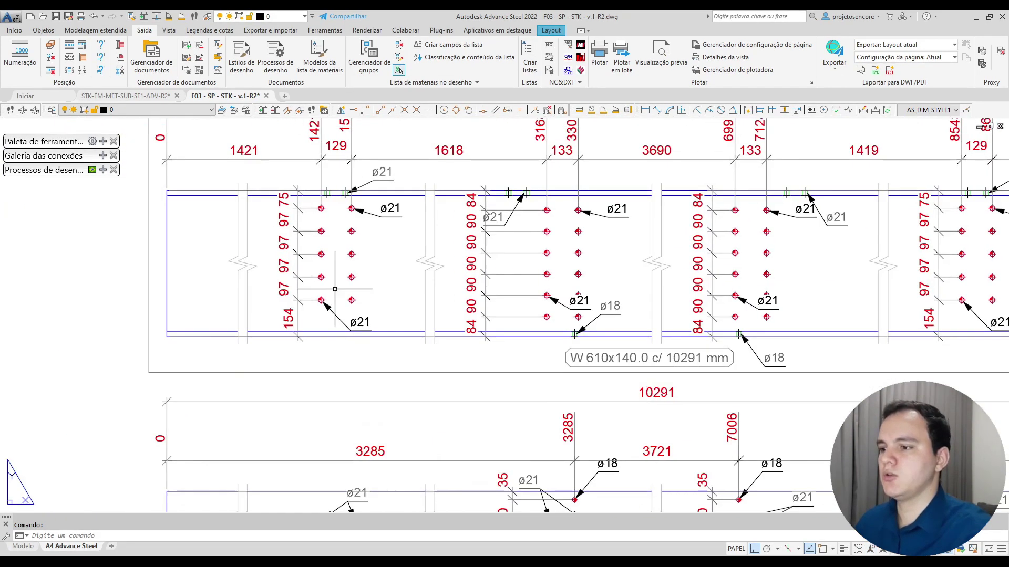
scroll(307, 378, up, 2)
middle_click(355, 452)
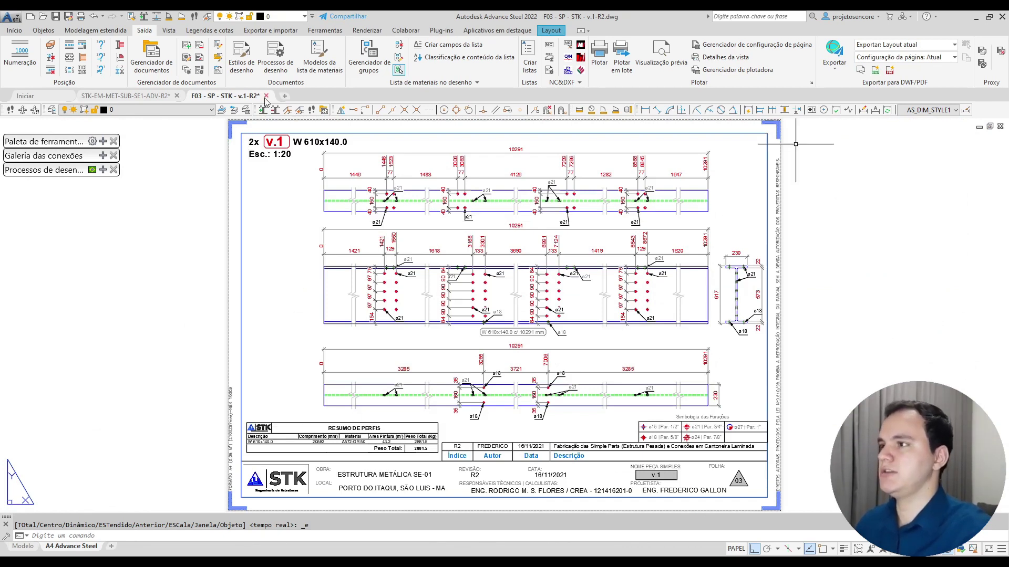
click(546, 319)
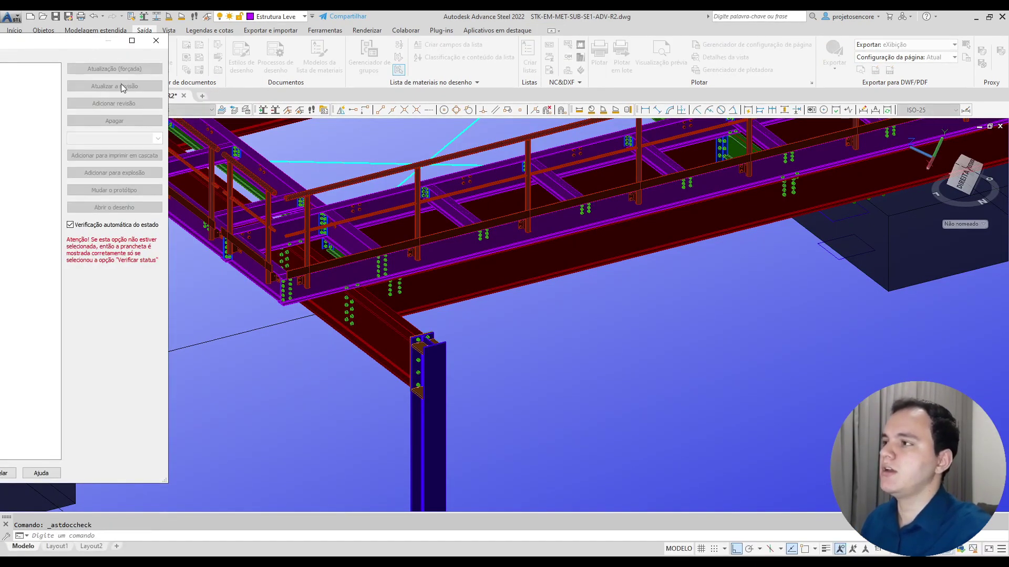
Step: Expand Detalhes > Corrente, widen the drawing list, and select drawings F01 through M2
mouse_move(78, 46)
mouse_down()
mouse_move(790, 75)
mouse_move(722, 56)
mouse_up()
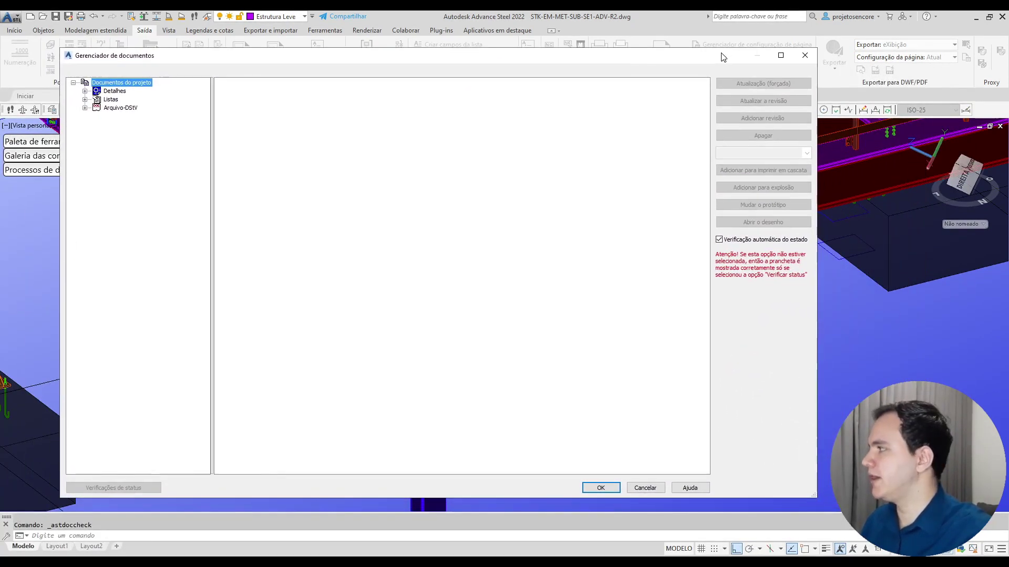
click(85, 91)
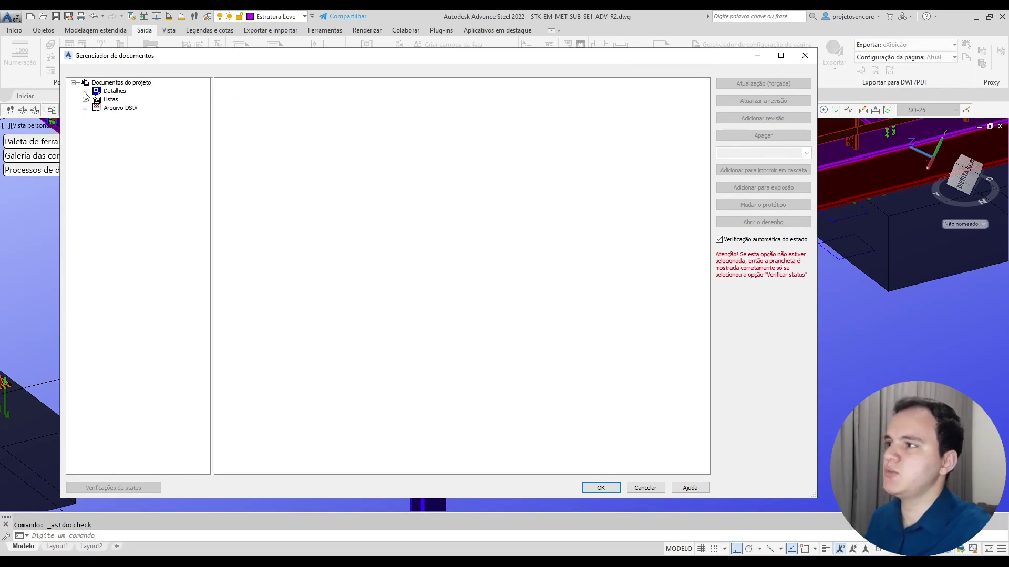
click(85, 91)
click(96, 99)
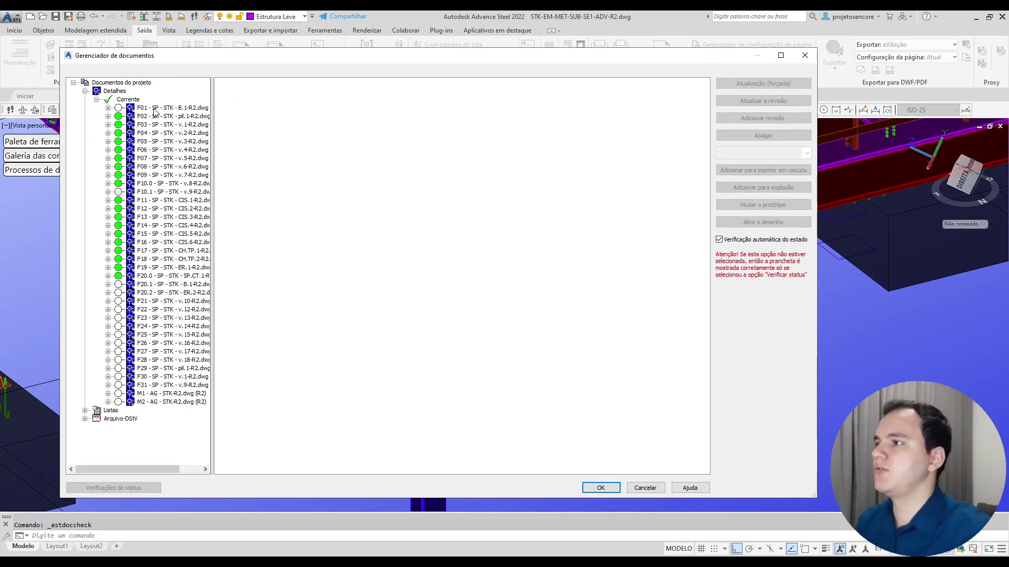
click(168, 108)
shift+click(164, 402)
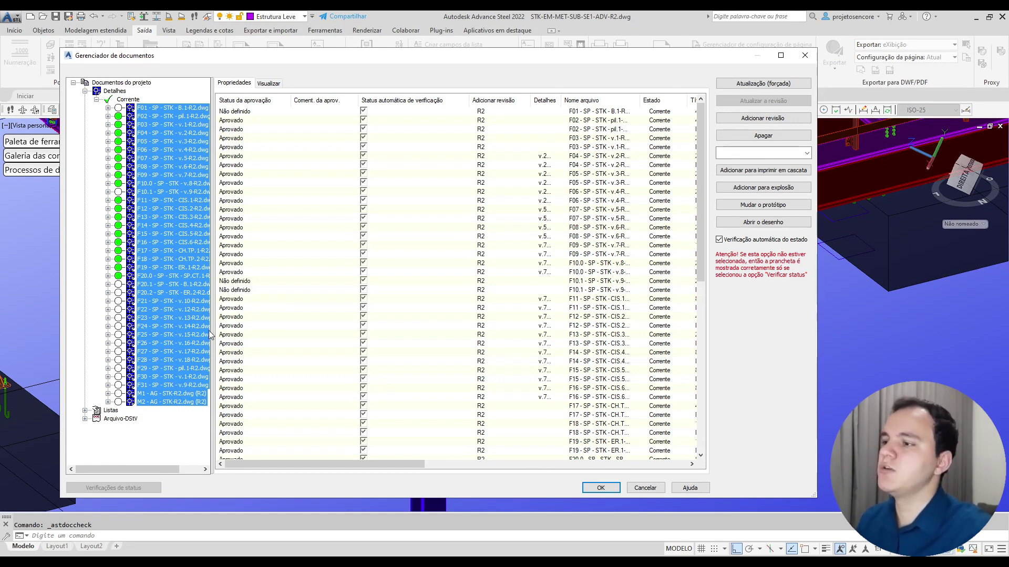
drag(210, 335, 280, 336)
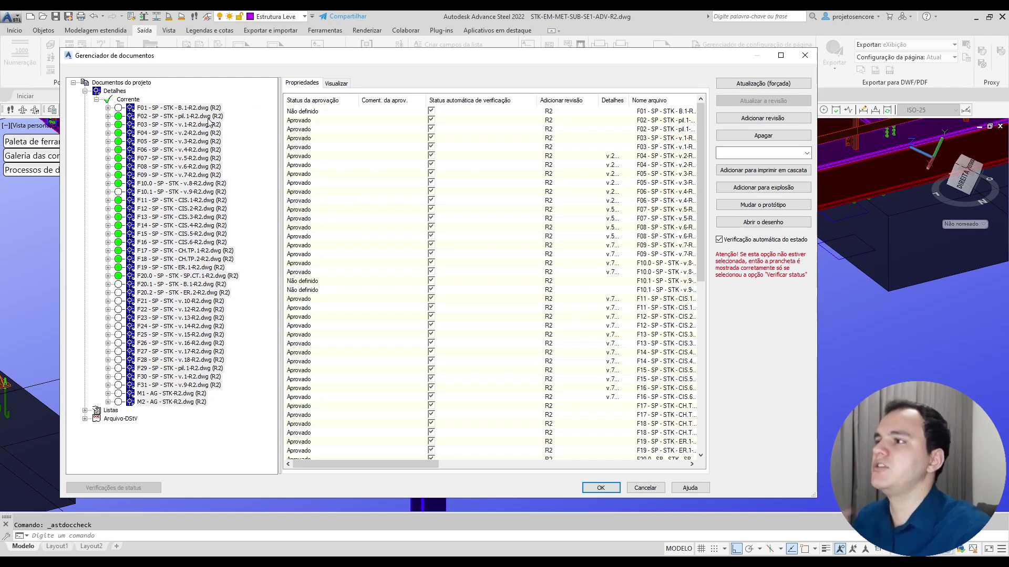
click(196, 108)
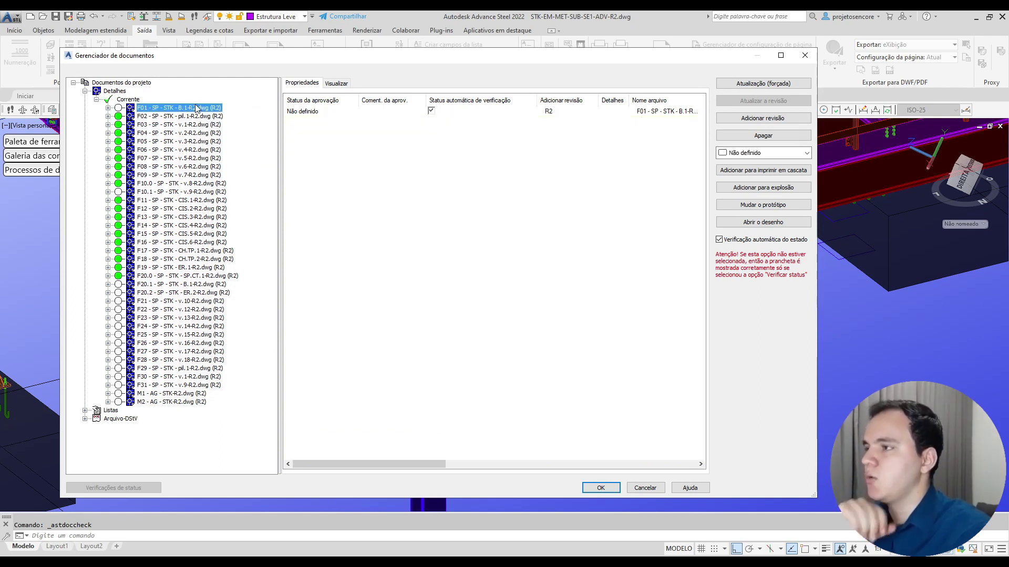
shift+click(187, 402)
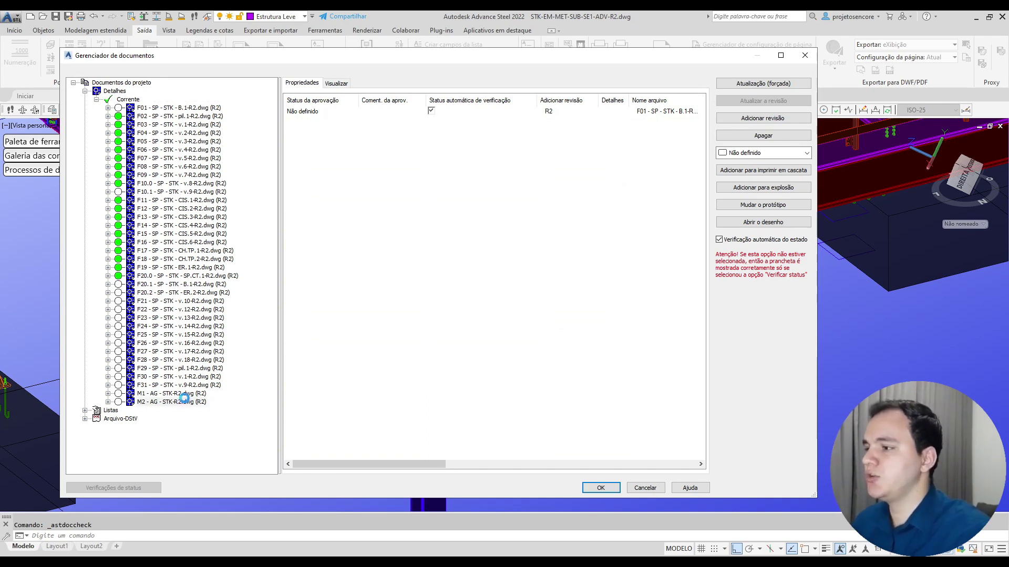
Step: Add F01–M2 to the Imprimir em cascata list, review it, then cancel the manager
right_click(186, 263)
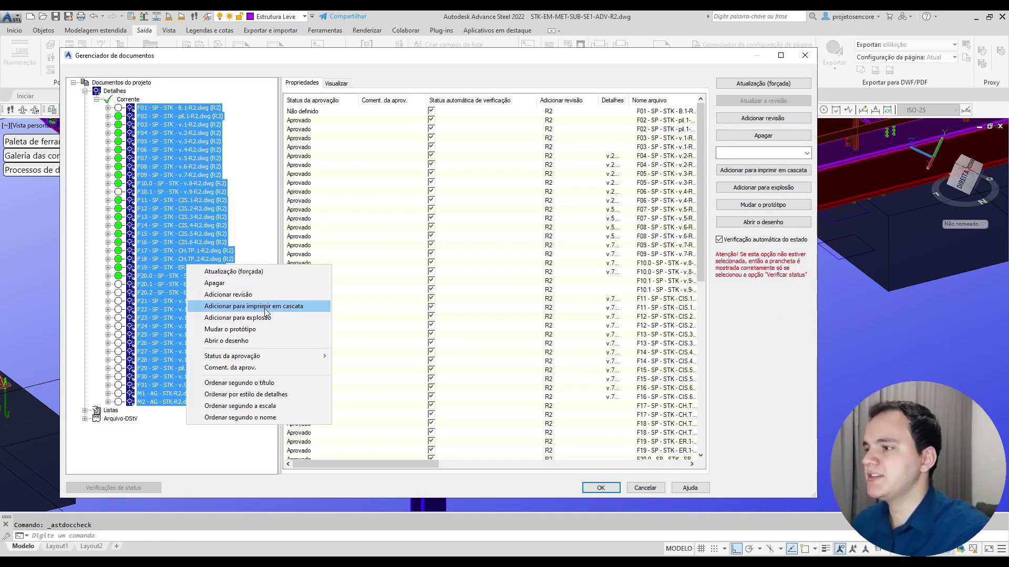
click(286, 310)
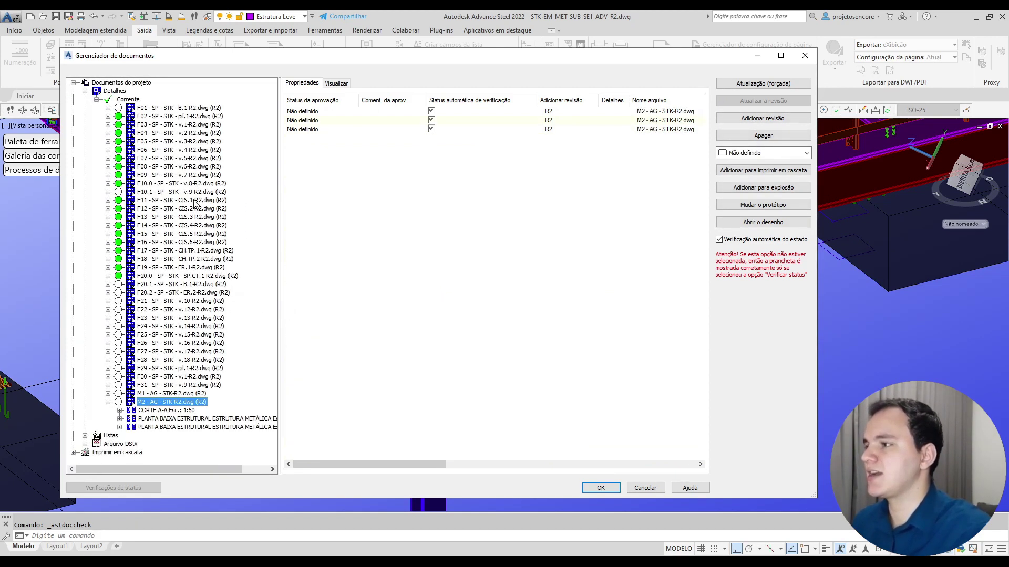
click(74, 452)
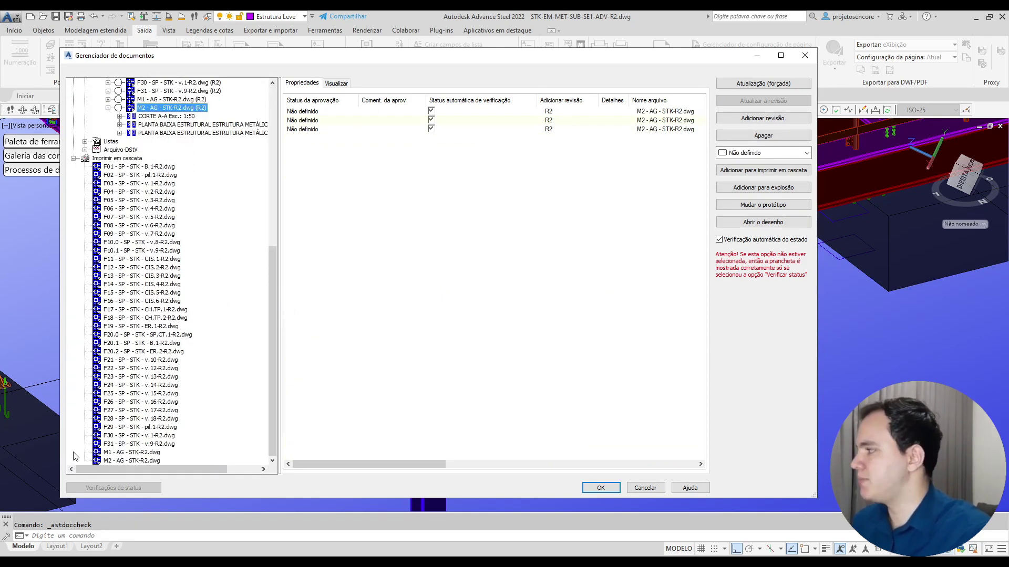
click(124, 159)
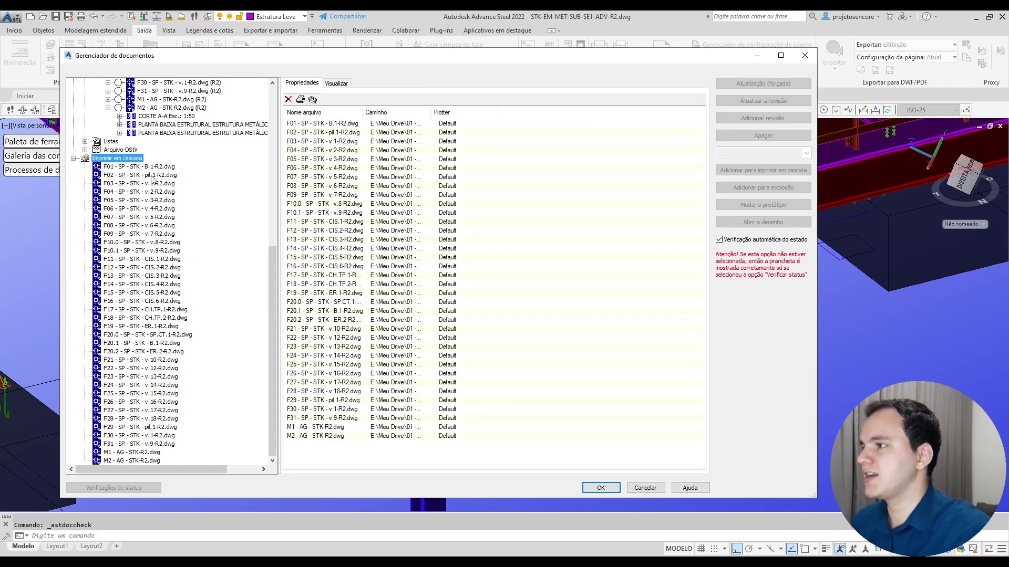
click(157, 170)
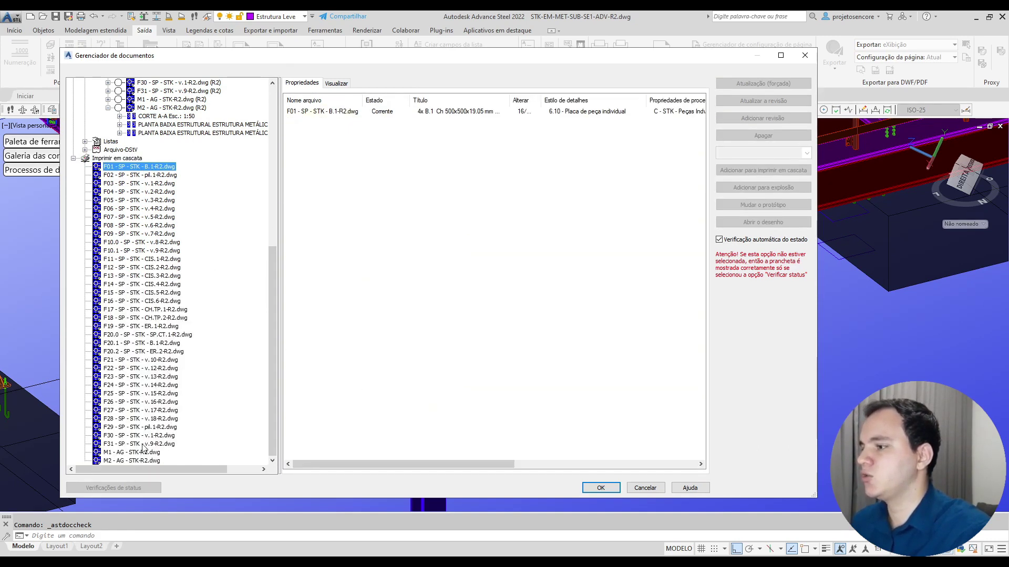
shift+click(145, 461)
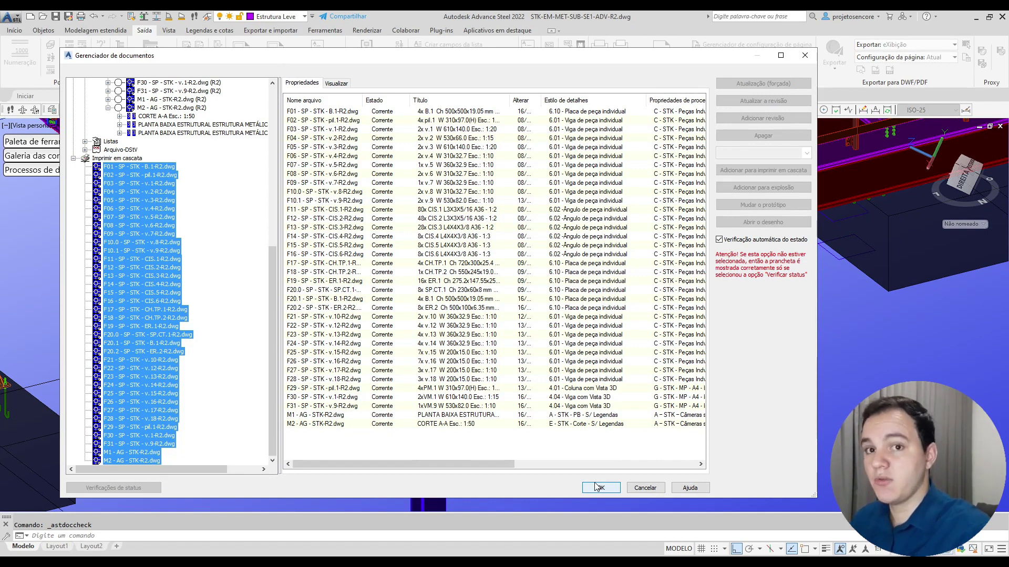
click(652, 489)
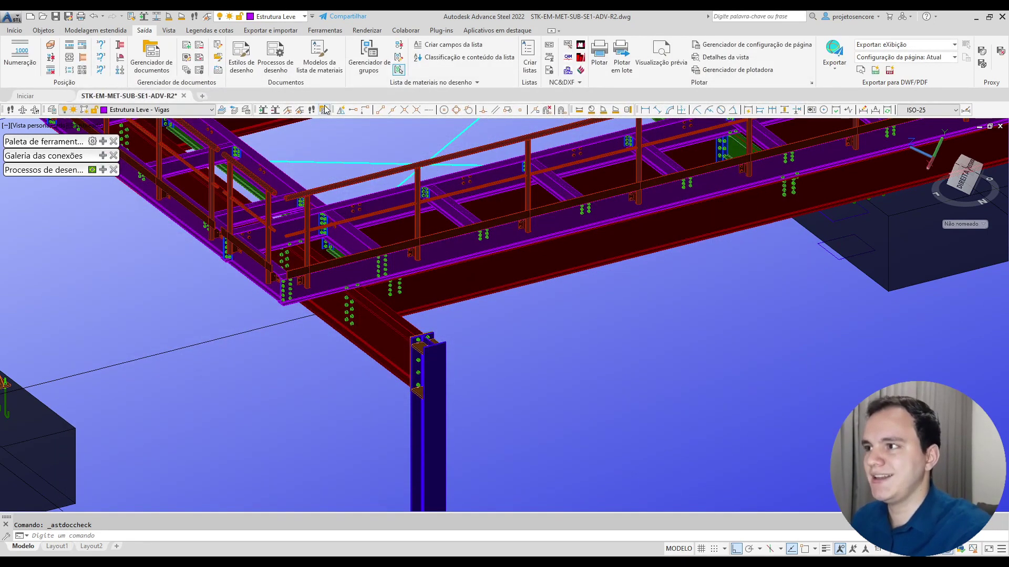
Step: Queue only drawings F01–F05 for batch plotting and confirm to start the PDF plot
click(326, 109)
click(84, 91)
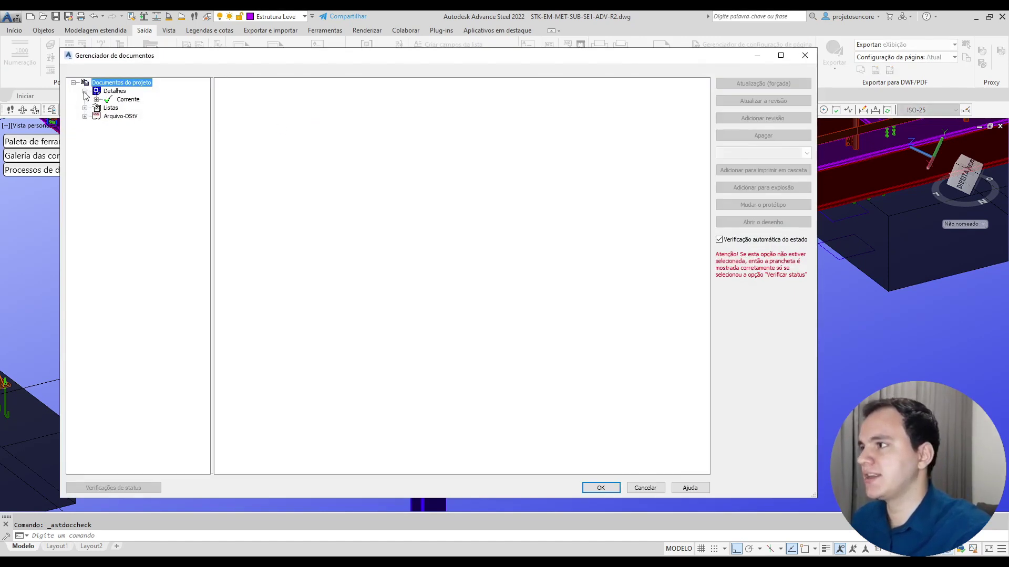
click(162, 109)
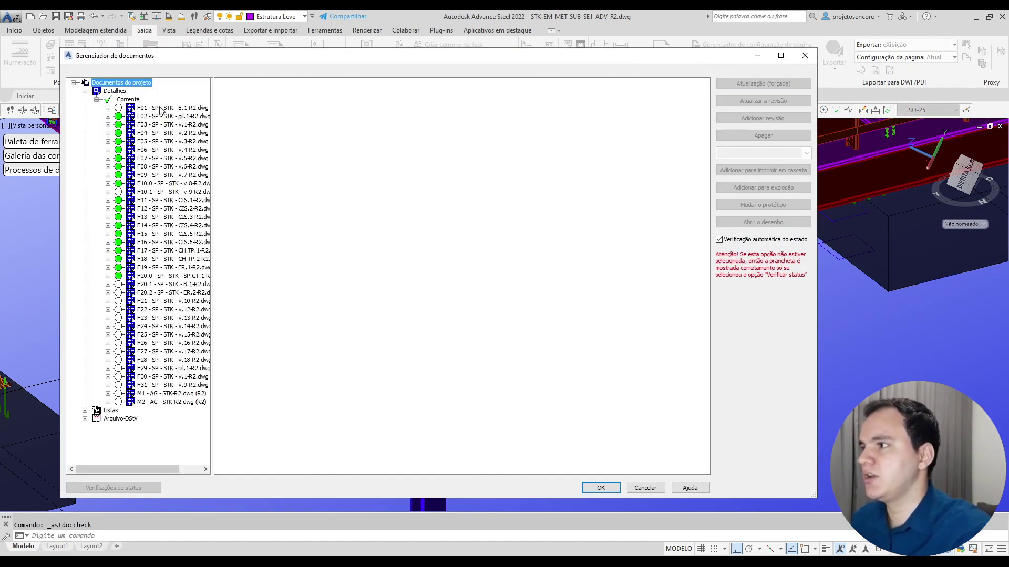
shift+click(159, 142)
right_click(163, 136)
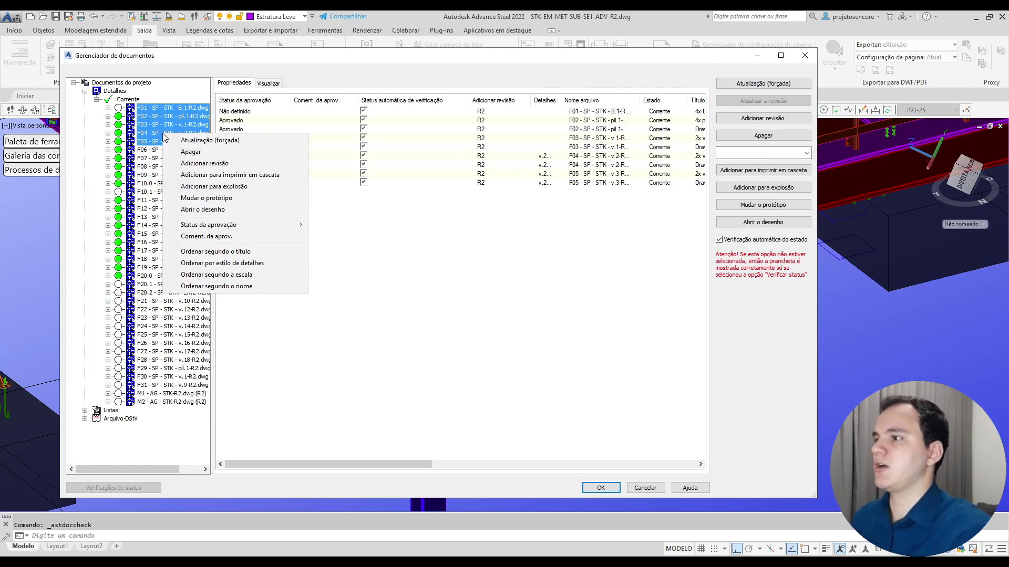
click(248, 175)
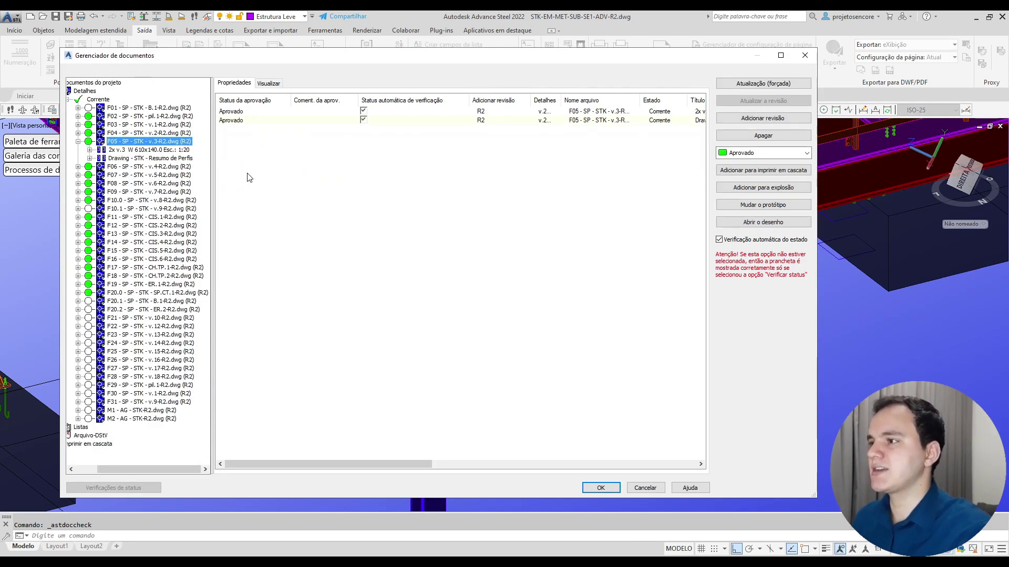
click(607, 491)
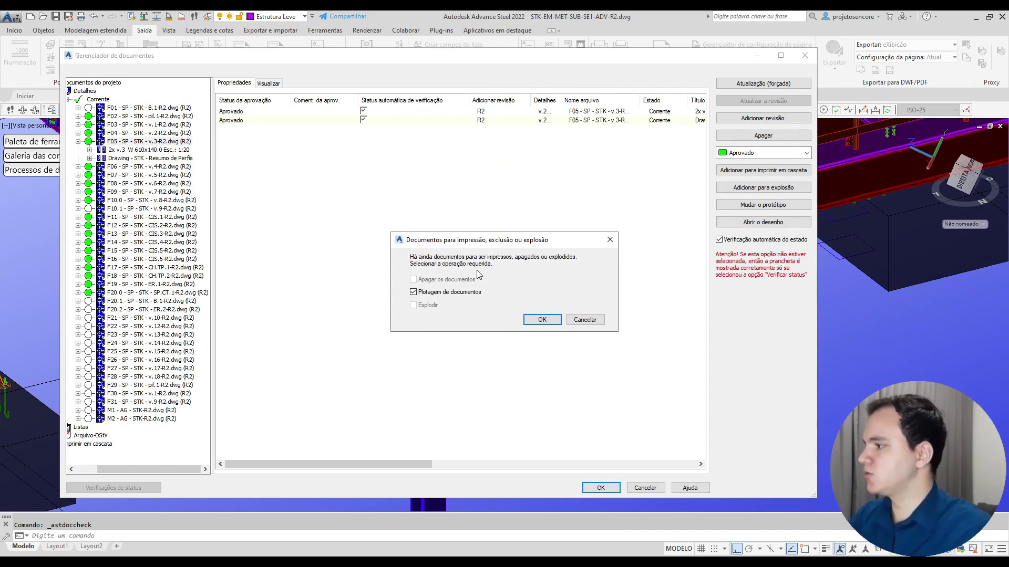
click(541, 319)
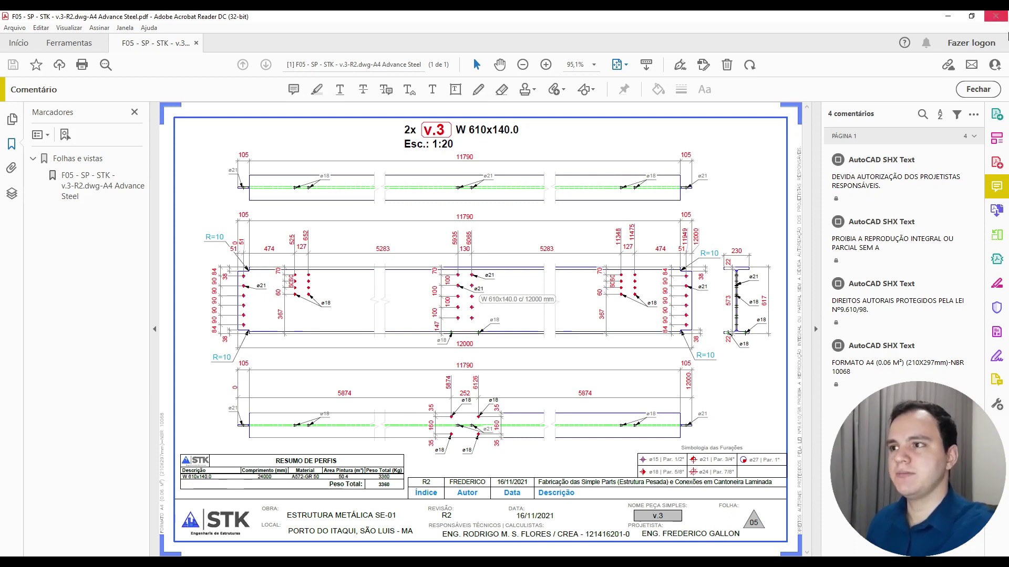
Step: Close the plotted F05 PDF in Acrobat Reader after reviewing it
click(995, 15)
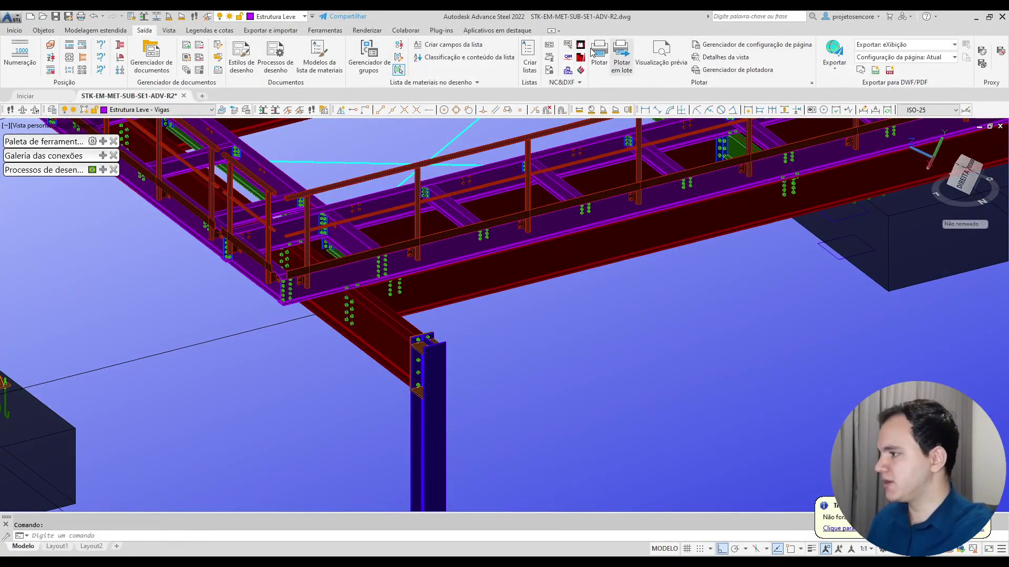
mouse_move(62, 516)
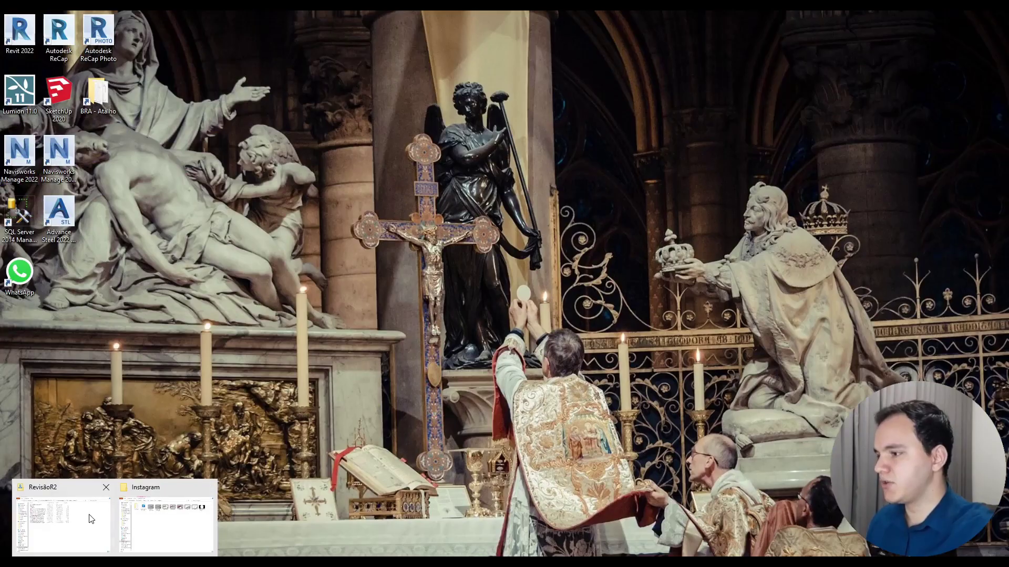
Step: Bring up the RevisãoR2 folder window and maximize it
click(91, 519)
drag(266, 174, 411, 43)
double_click(411, 43)
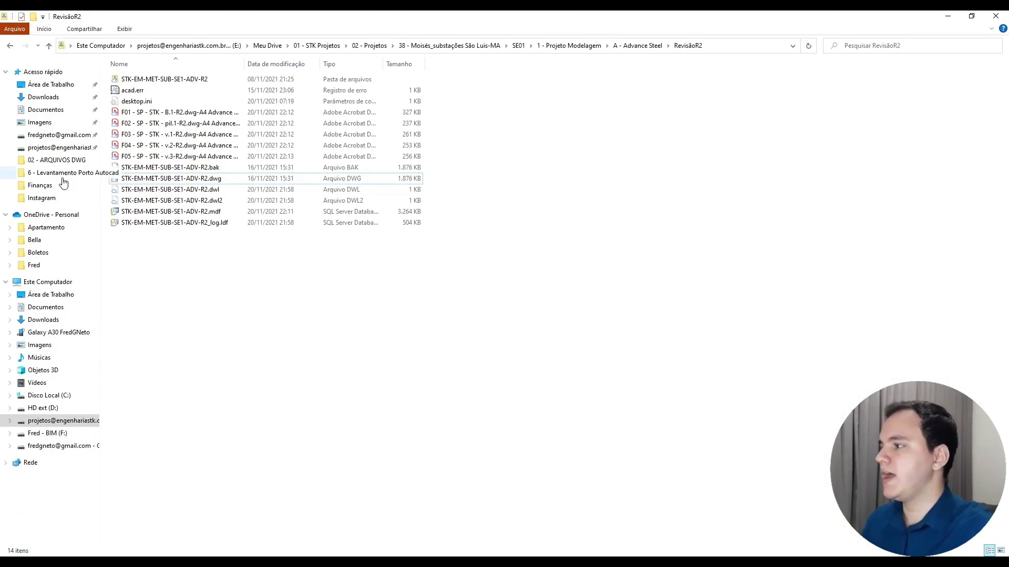
Step: Select PDFs F01 through F05 and open all five together
click(173, 114)
shift+click(177, 157)
click(181, 179)
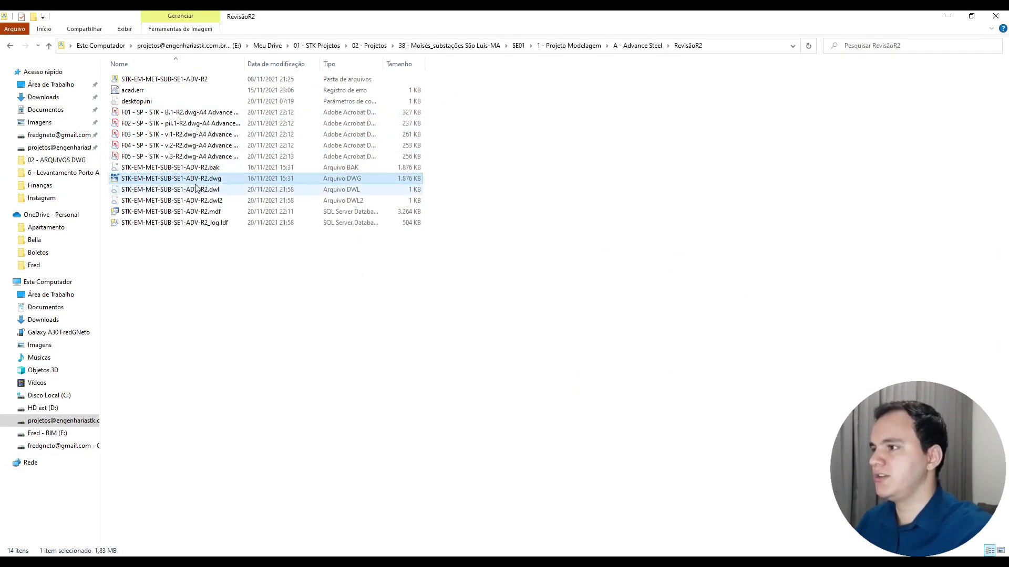
click(189, 114)
shift+click(183, 158)
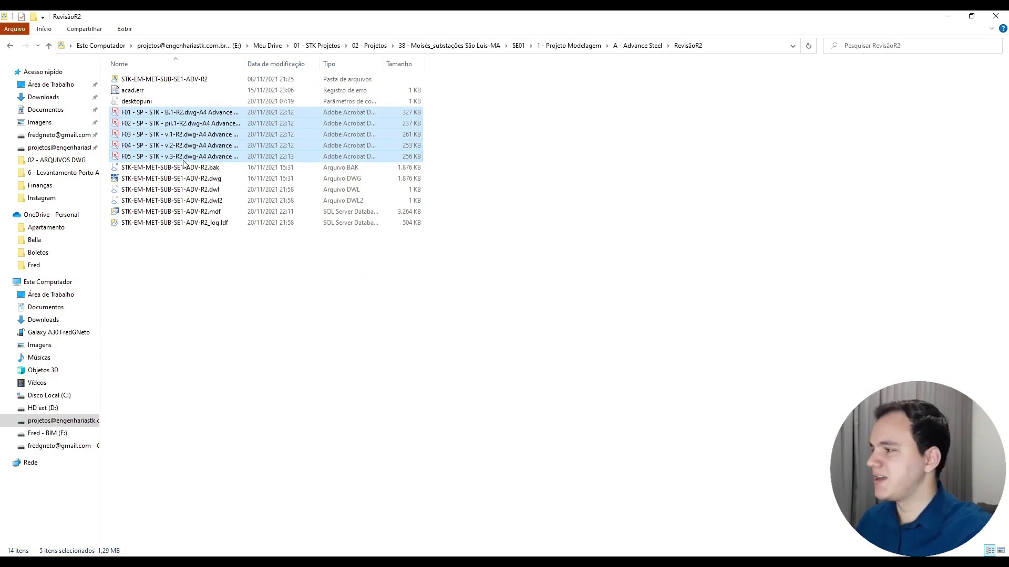
key(Return)
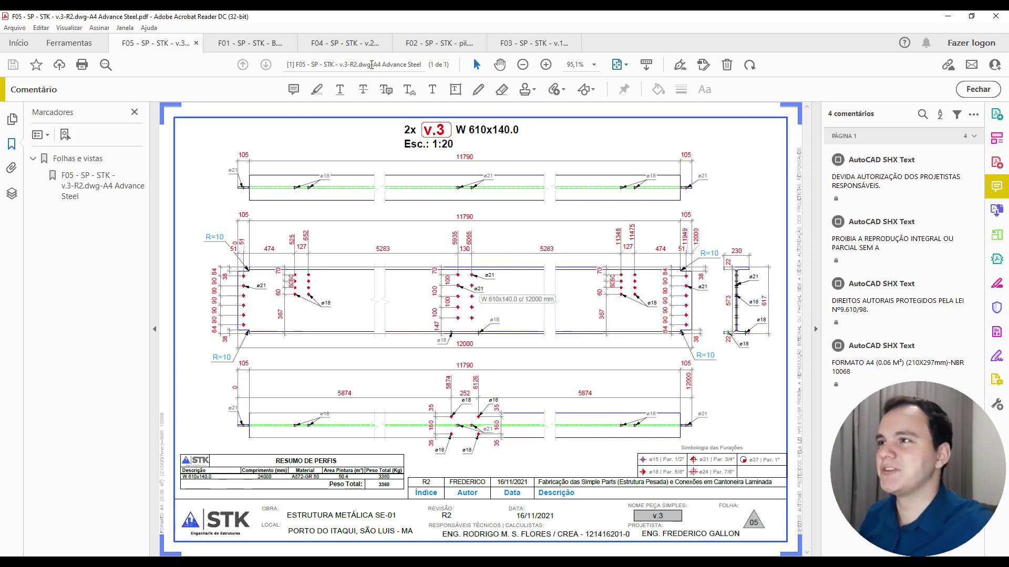
Step: Review the F01, F04 and F02 PDFs, dismissing the missing font warning
click(253, 43)
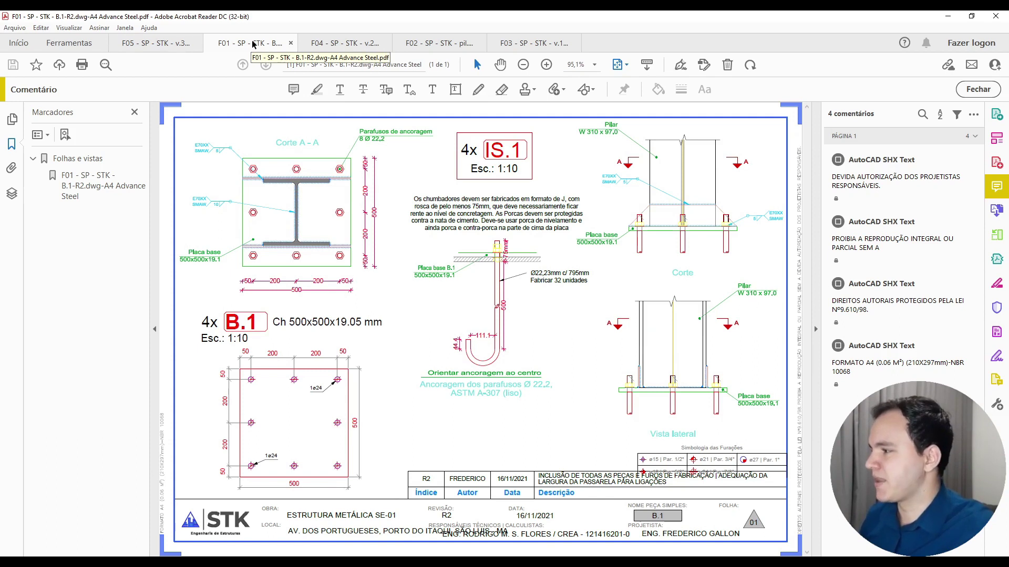
click(321, 46)
click(462, 45)
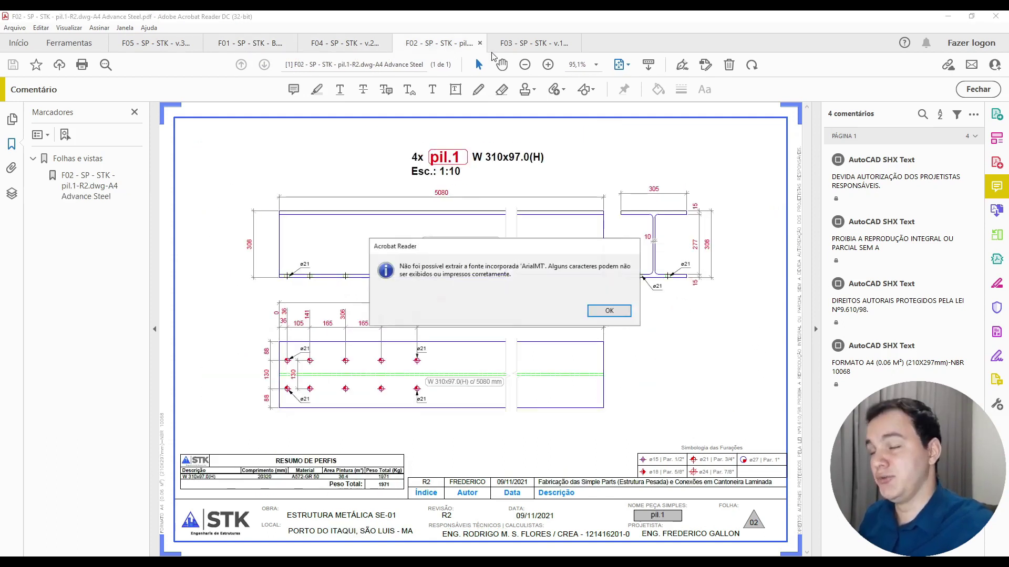
click(611, 309)
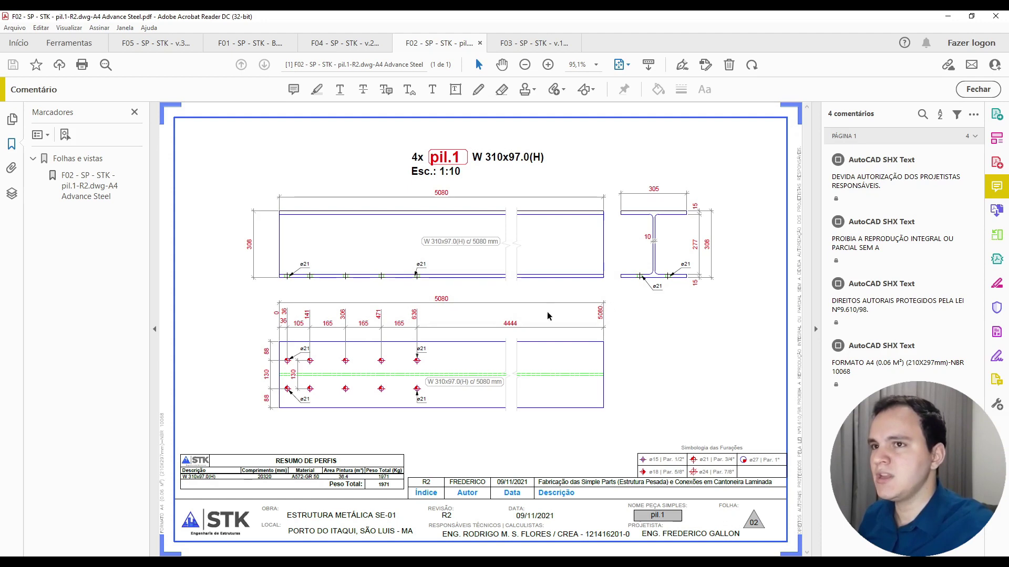
Step: Close all Acrobat Reader tabs and return to Advance Steel
click(995, 15)
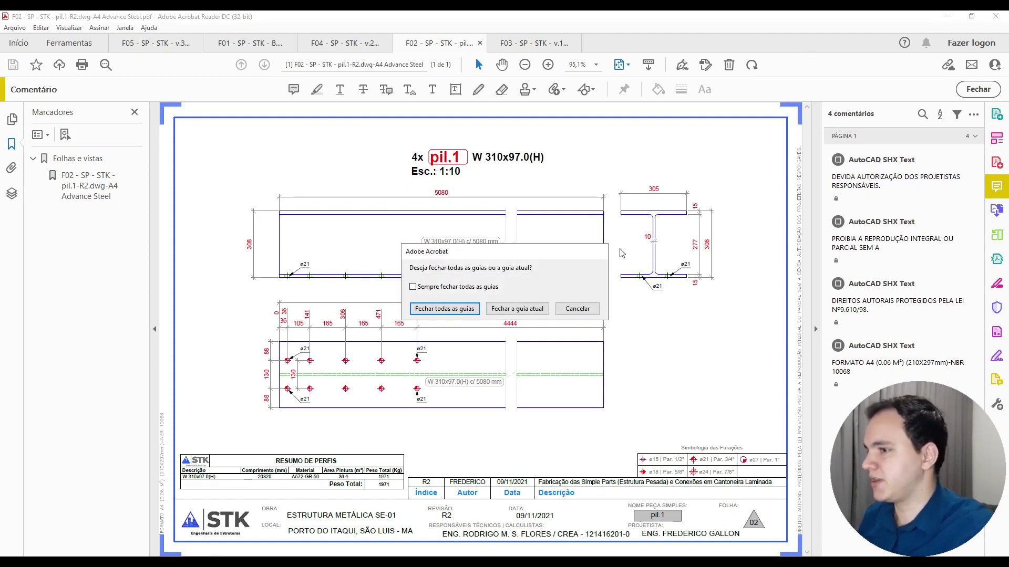
click(462, 309)
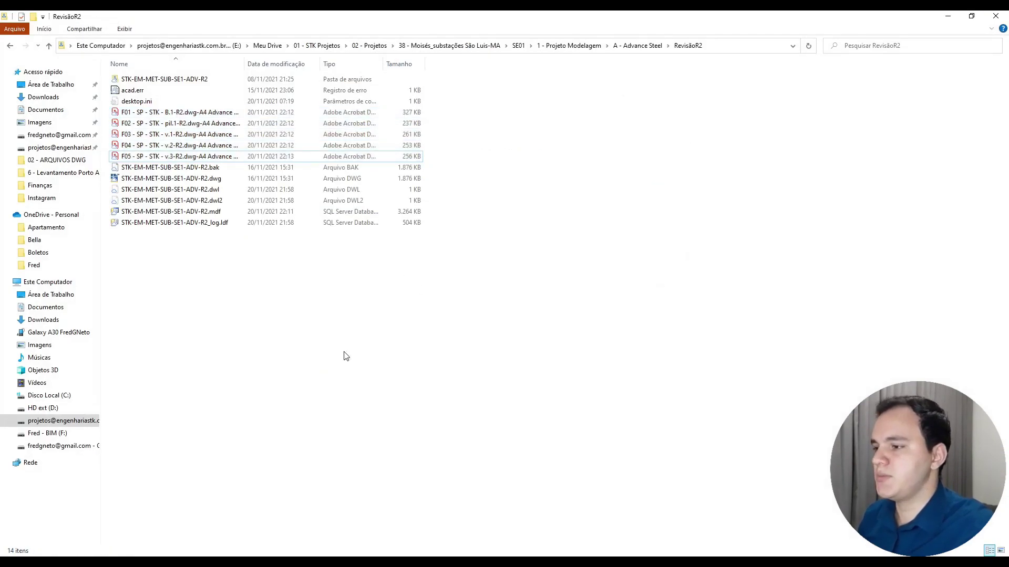
key(alt+Tab)
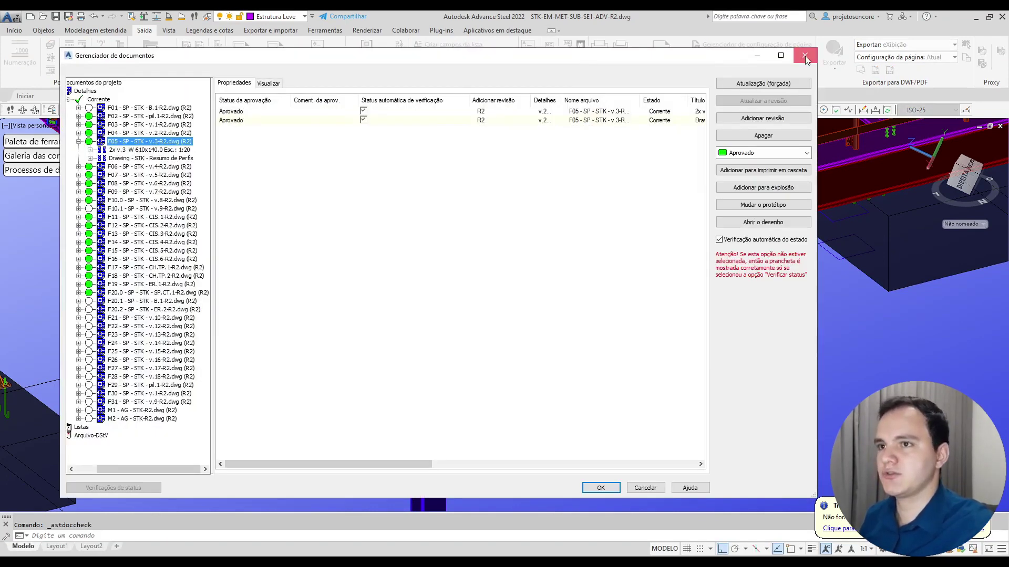
Step: Close Gerenciador de documentos and open the edit default prototypes list from Documentos
click(805, 55)
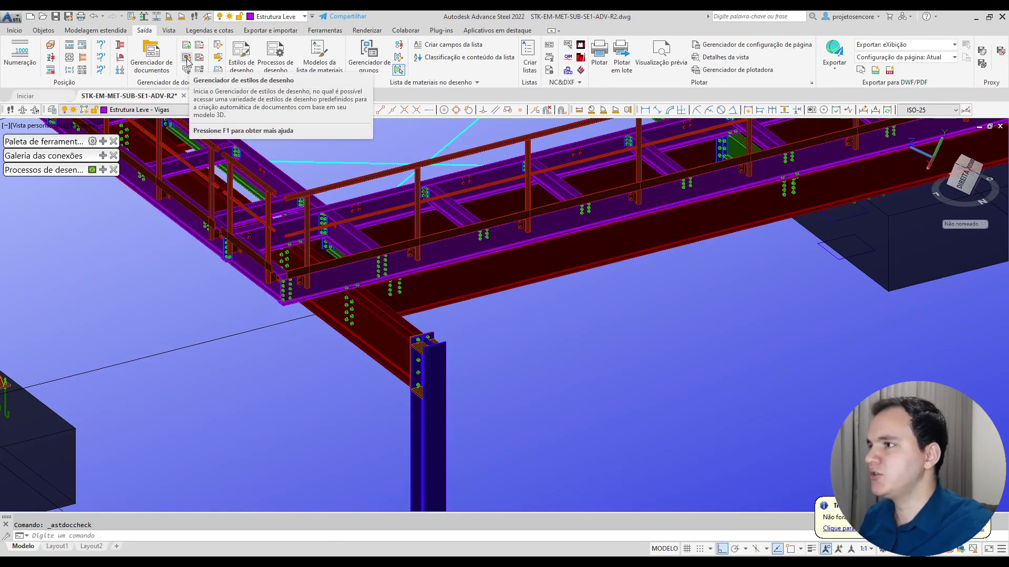
click(219, 58)
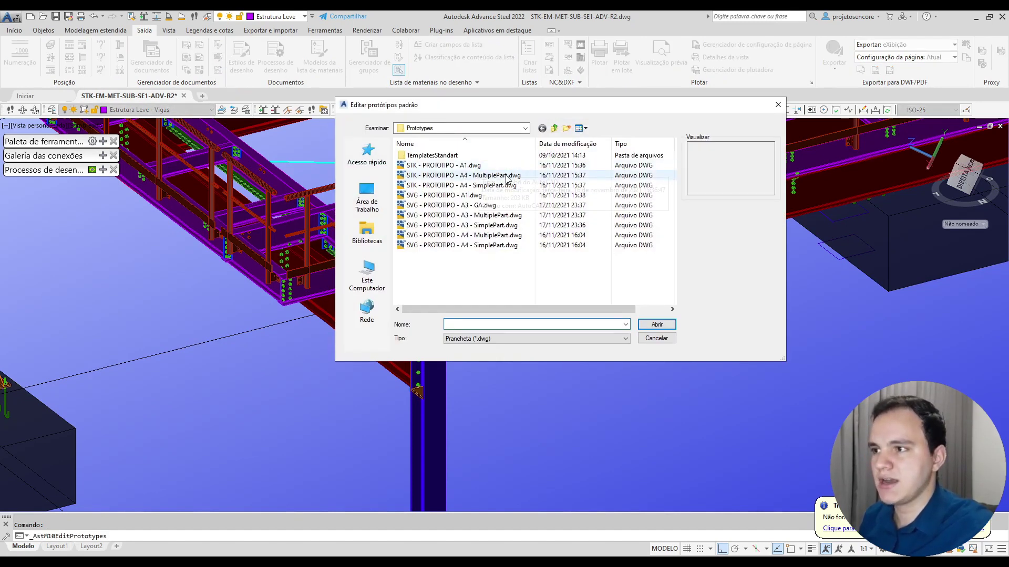
Step: Open the STK - PROTOTIPO - A4 - SimplePart drawing, reposition the sheet, and bring up Plotar
double_click(518, 178)
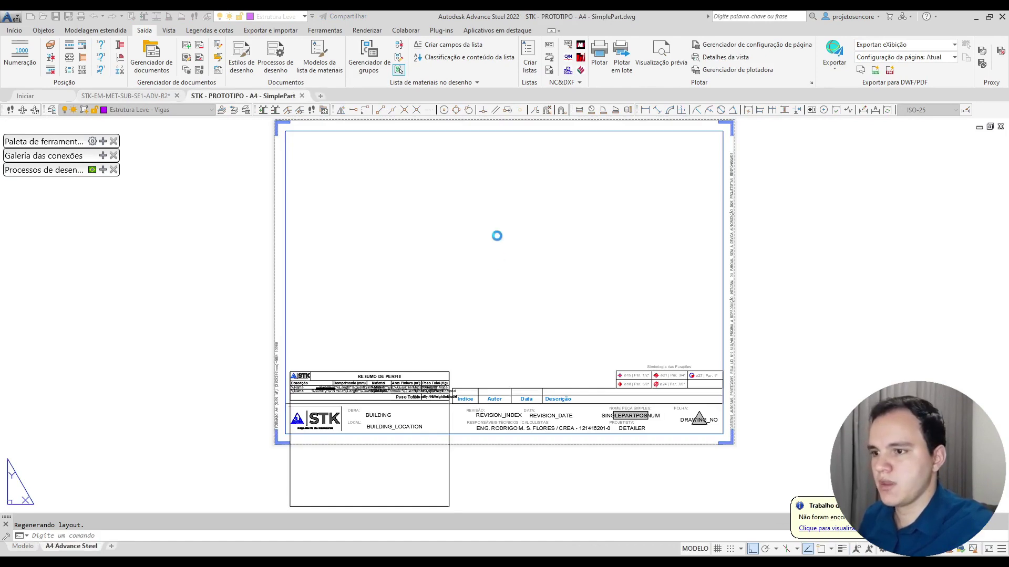
middle_drag(497, 222, 493, 325)
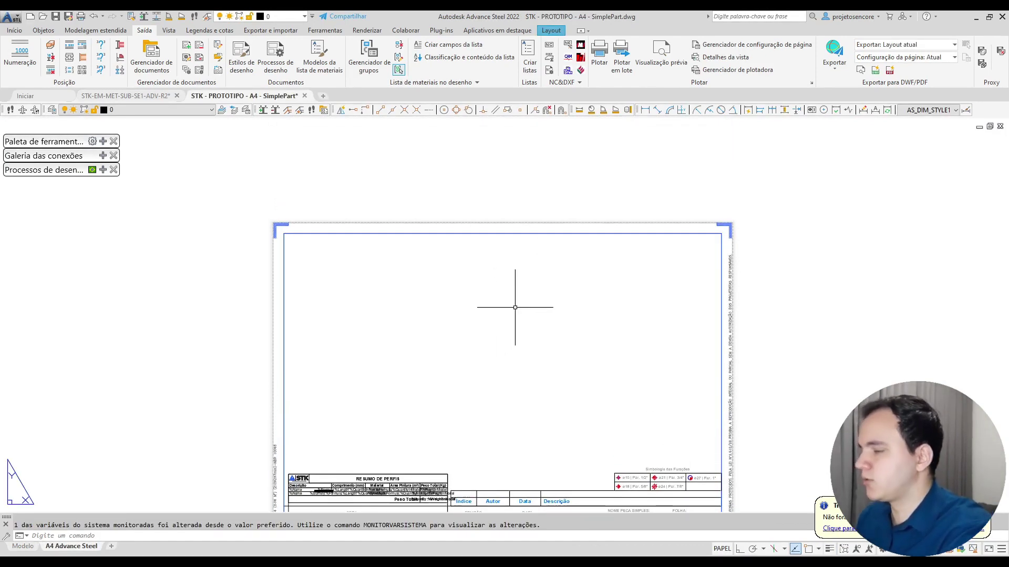
key(ctrl+p)
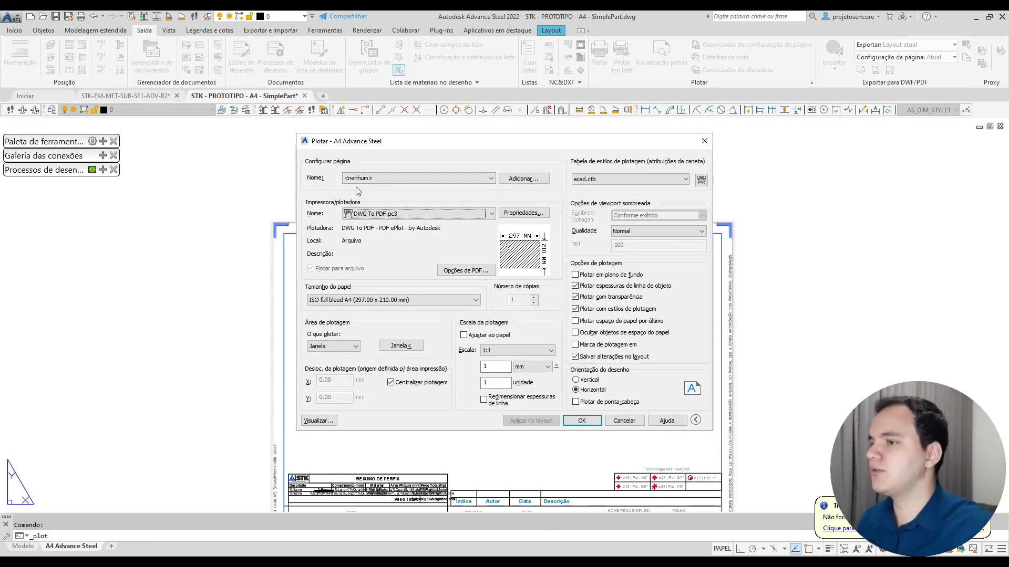
Step: Set the plotter to DWG To PDF.pc3 with ISO full bleed A4 paper
click(384, 214)
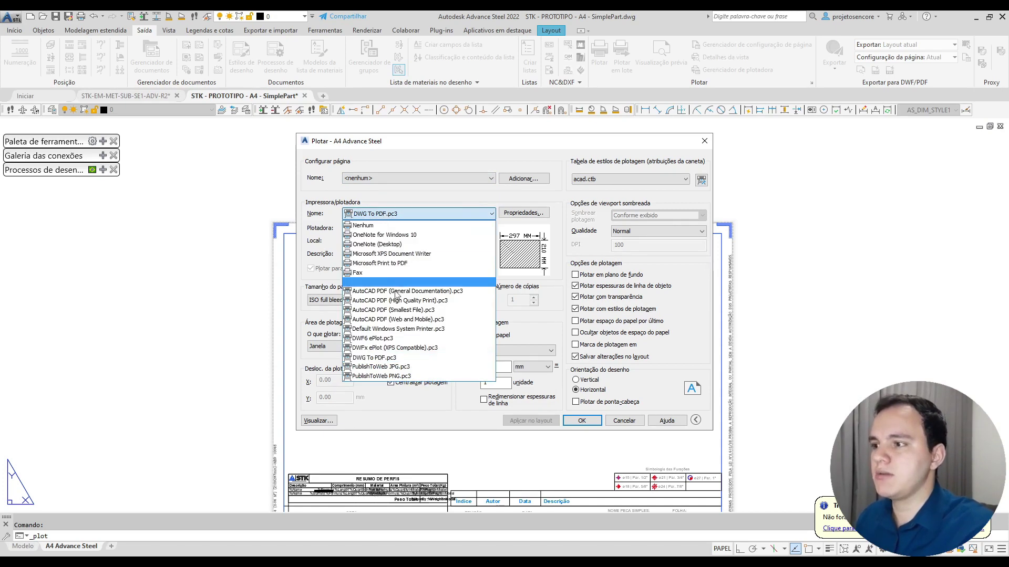
click(396, 359)
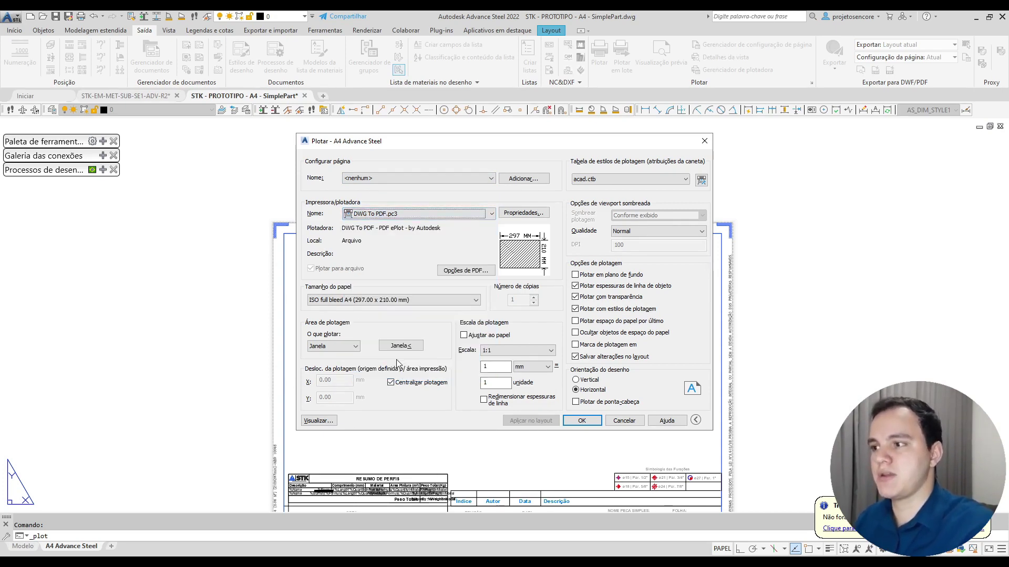
click(393, 299)
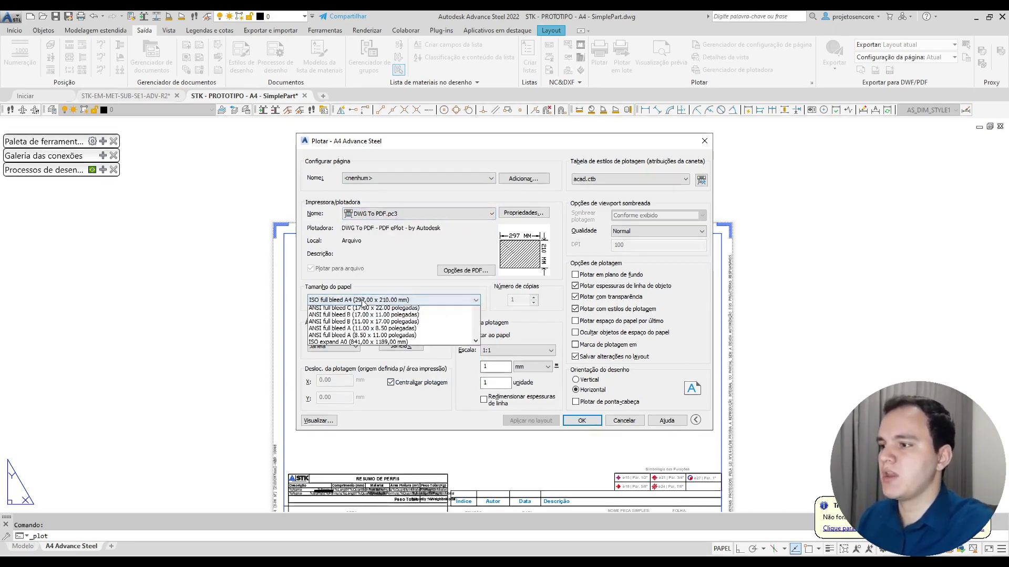
click(364, 313)
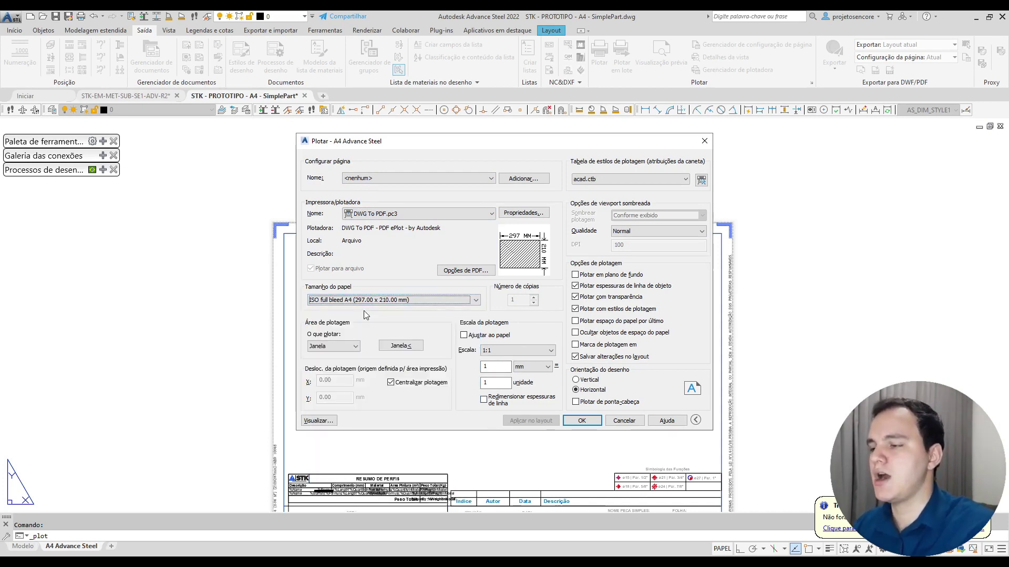
Step: Start picking a window plot area with object snap turned on
click(400, 345)
scroll(759, 207, up, 5)
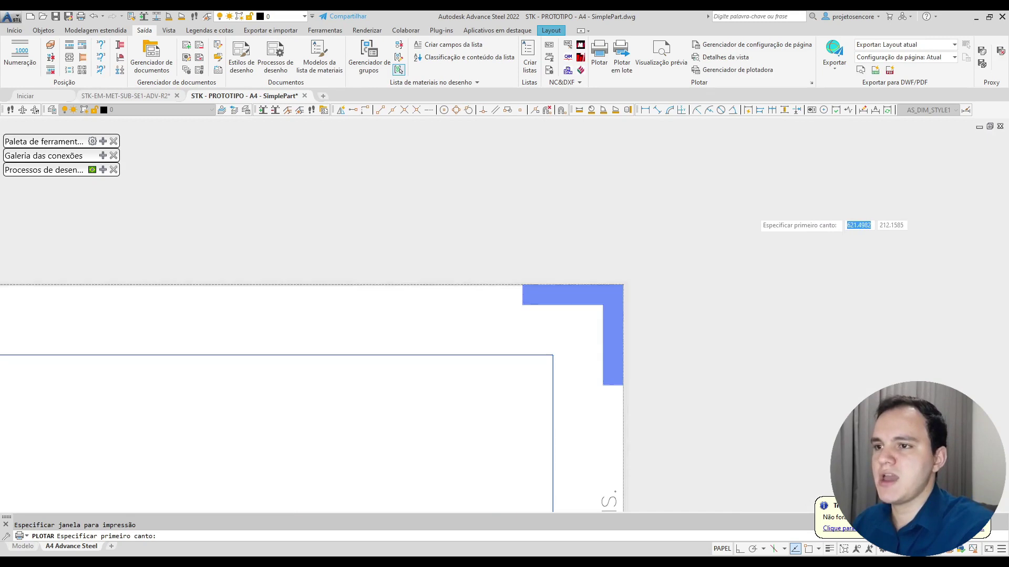
key(F3)
Step: Define the plot window from the sheet's upper-right corner mark to its lower-left mark
click(623, 285)
scroll(662, 279, down, 5)
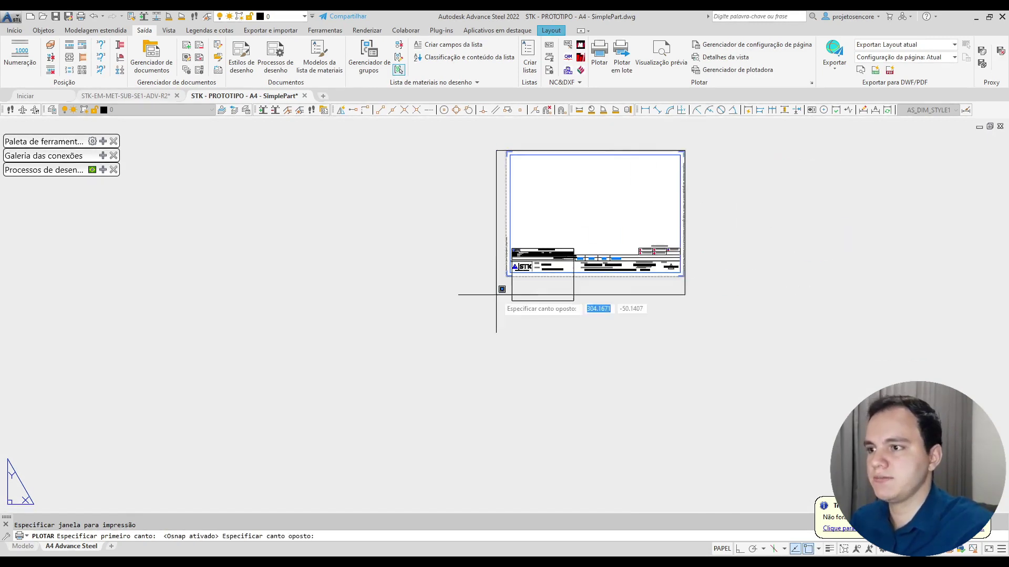
scroll(525, 286, up, 5)
click(630, 204)
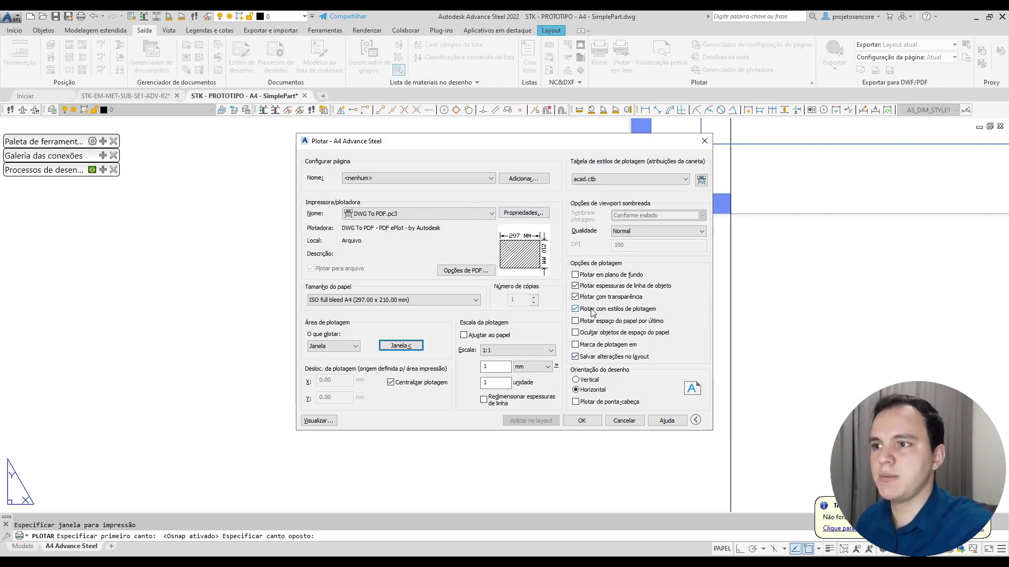
Step: Keep the acad.ctb plot style, preview the A4 sheet plot, then accept the plot settings
click(655, 180)
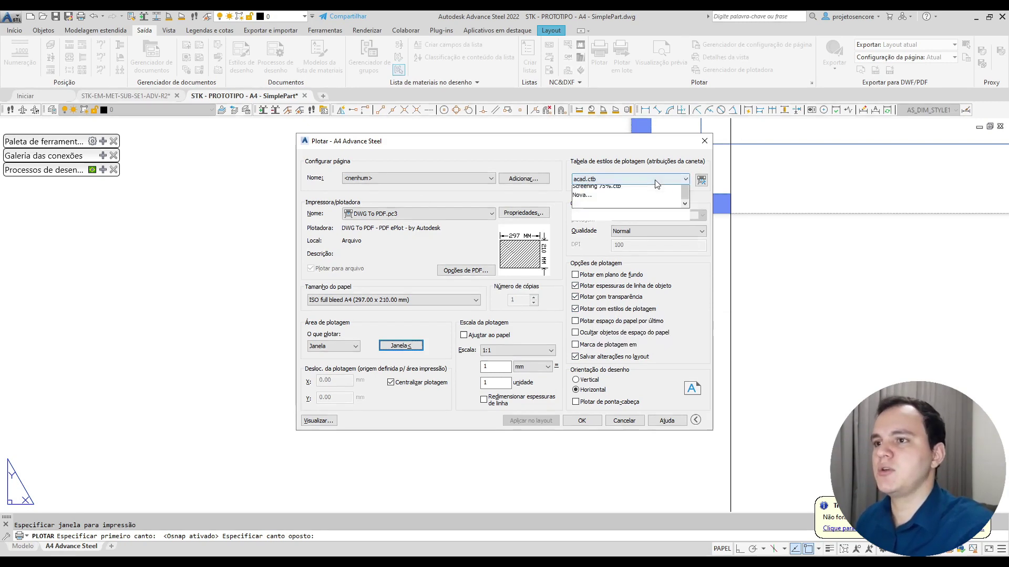
click(654, 180)
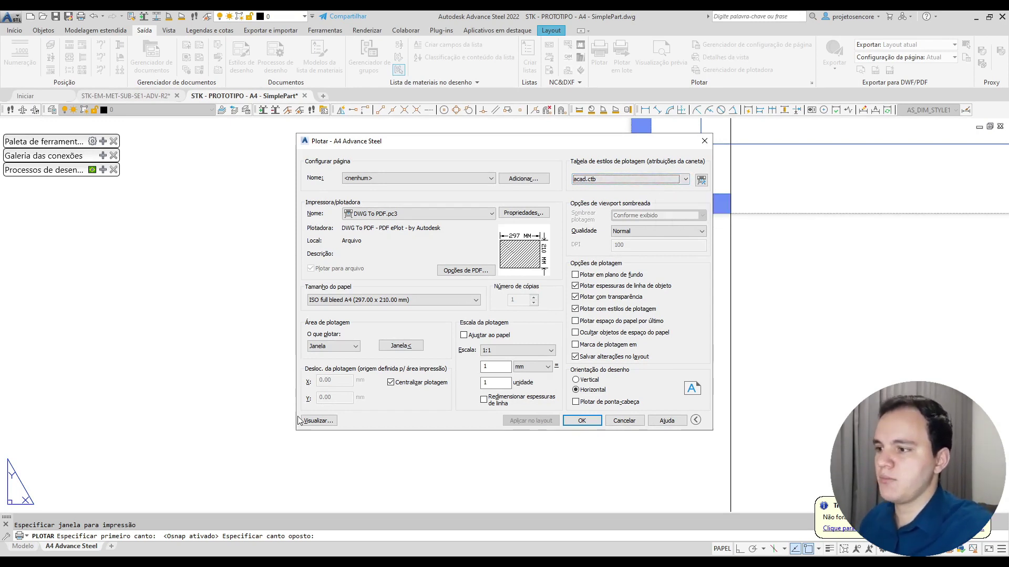
click(320, 421)
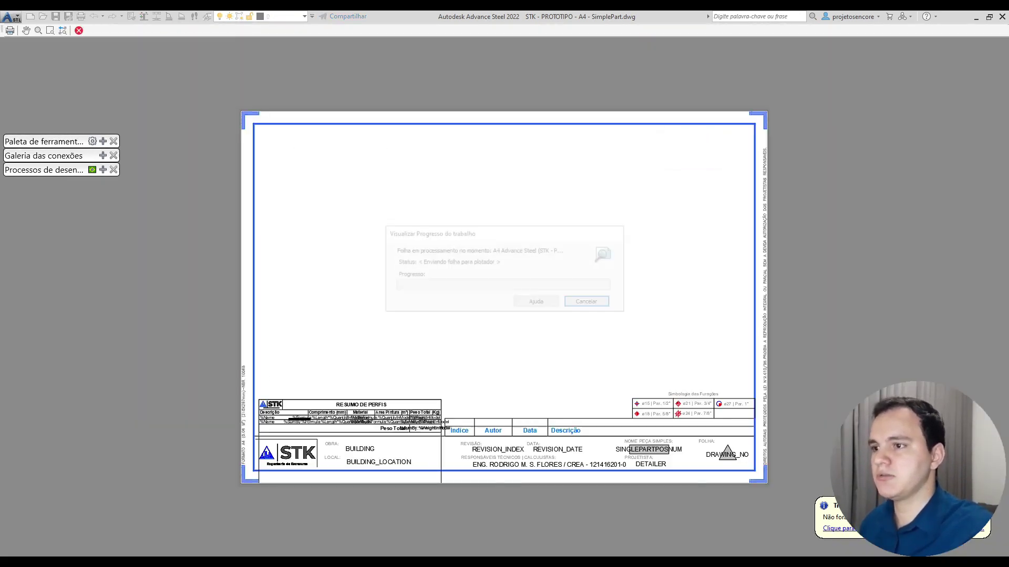
key(Escape)
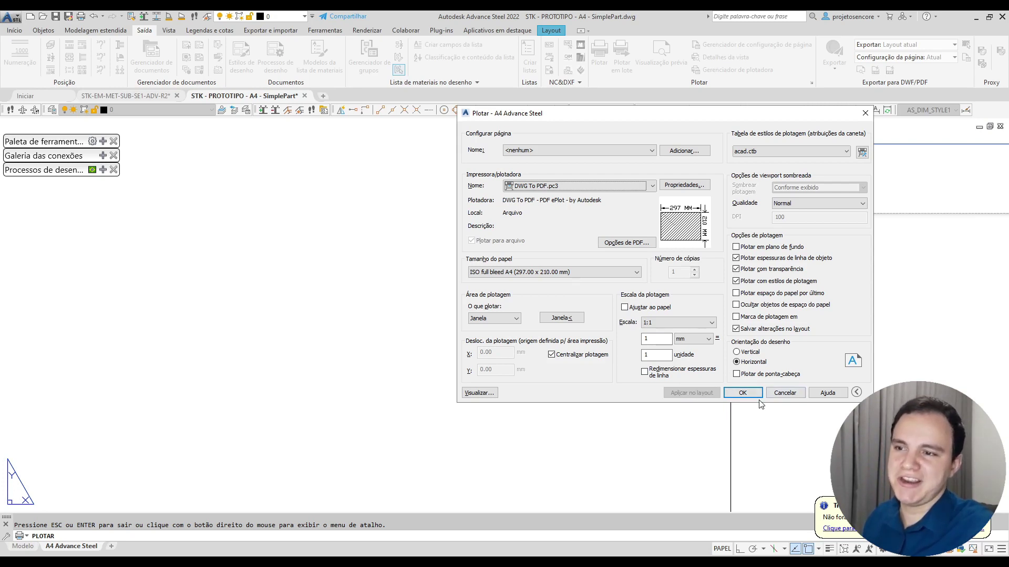
click(778, 393)
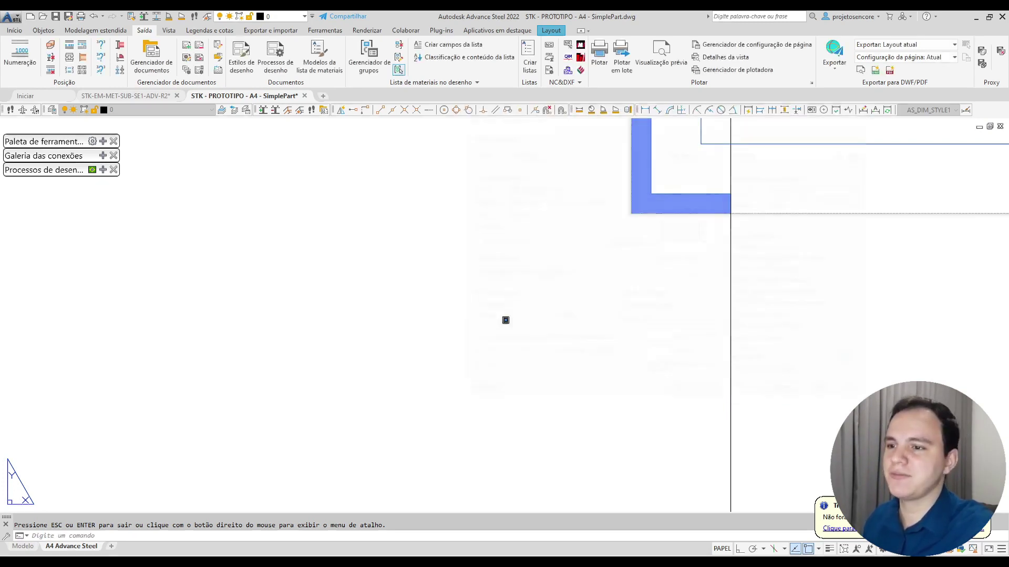
Step: Zoom to the full A4 sheet, save the prototype, and return to STK-EM-MET-SUB-SE1-ADV-R2
middle_click(359, 237)
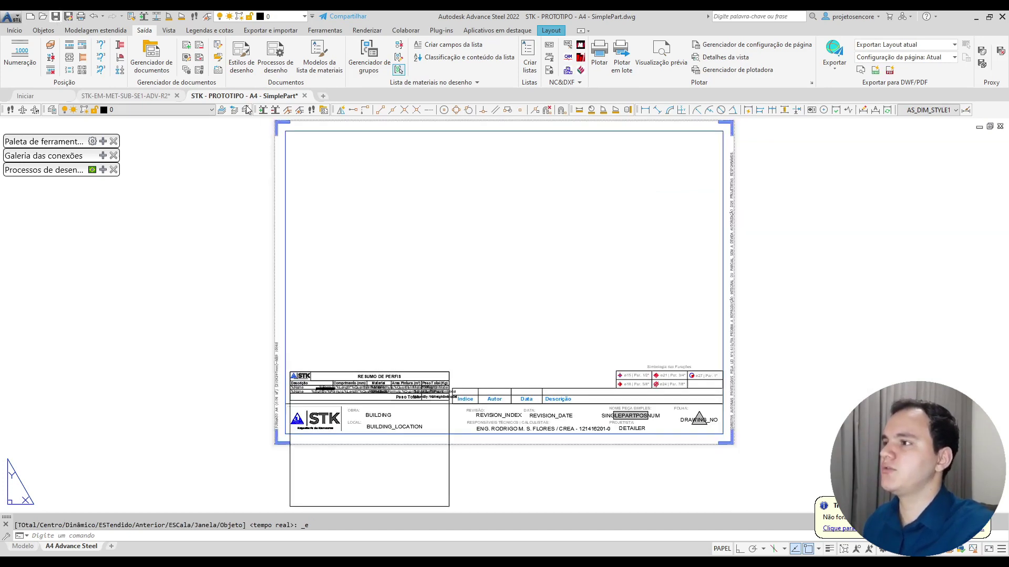
key(ctrl+s)
click(149, 95)
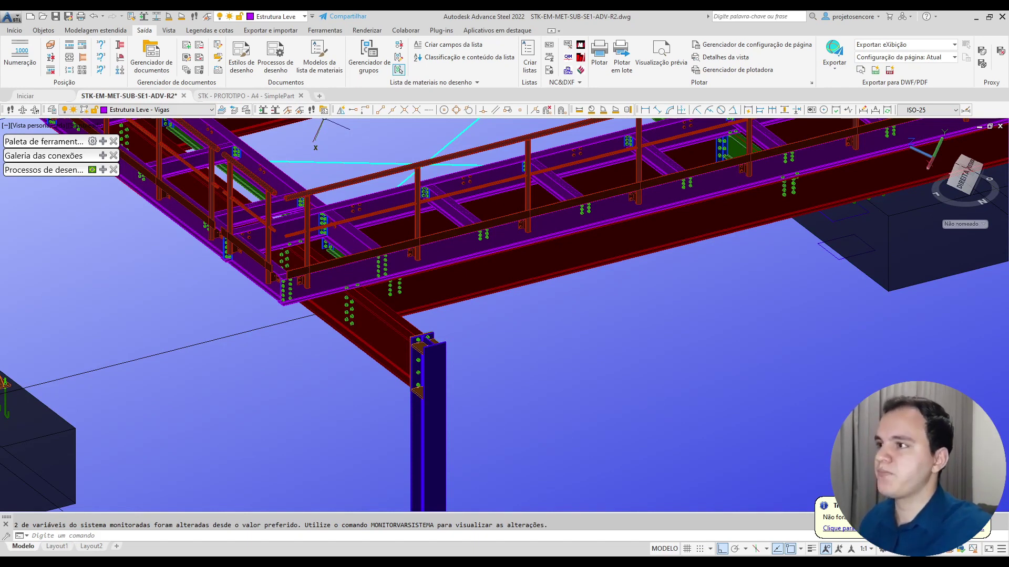
Step: Run Verificar documentos criados to check the drawings against the model
click(328, 111)
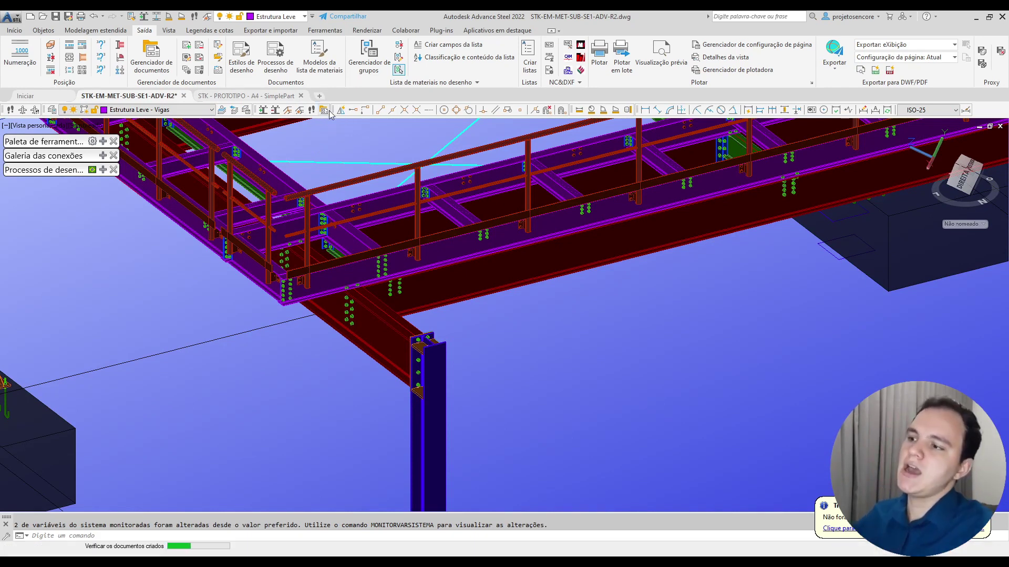